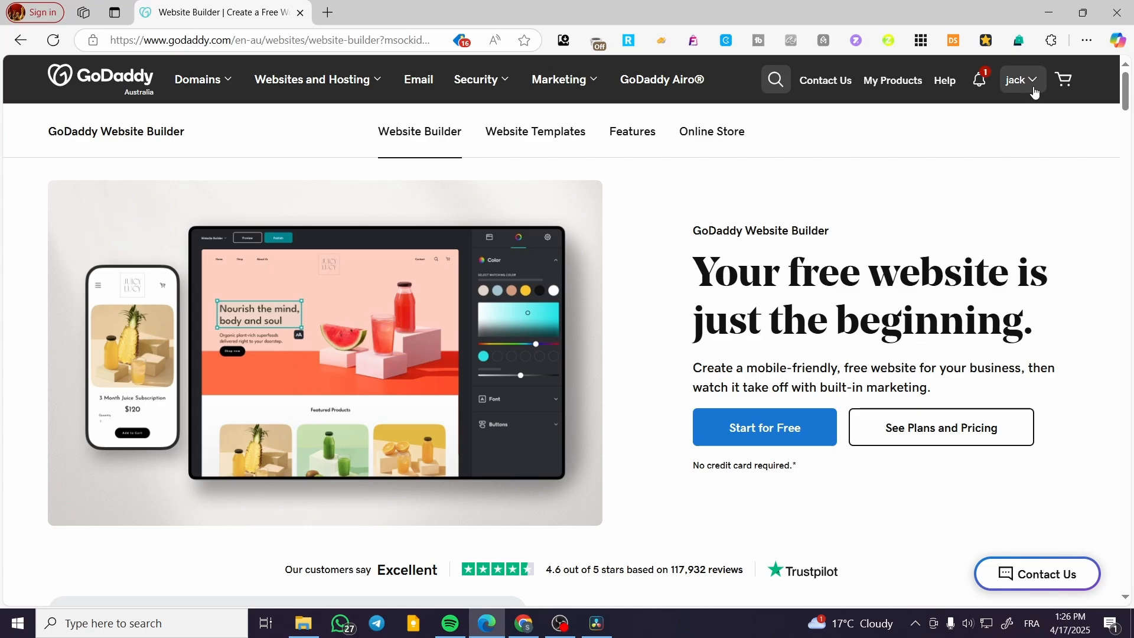
Step: Open the "test" website from the account's product list and launch it in the website editor
left_click(1027, 81)
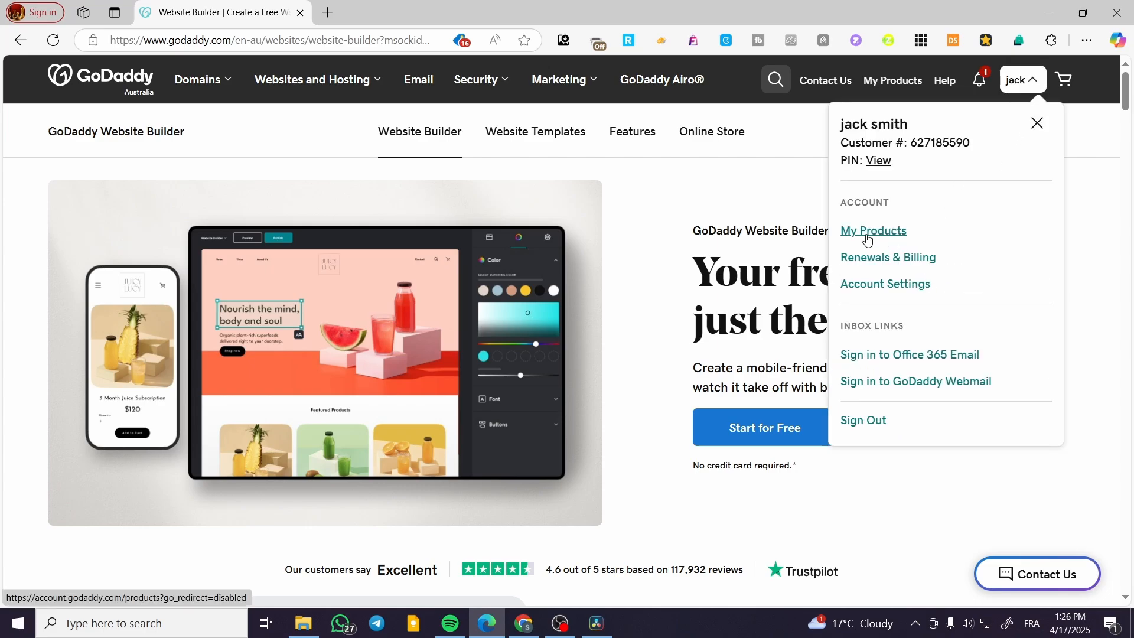
left_click(864, 236)
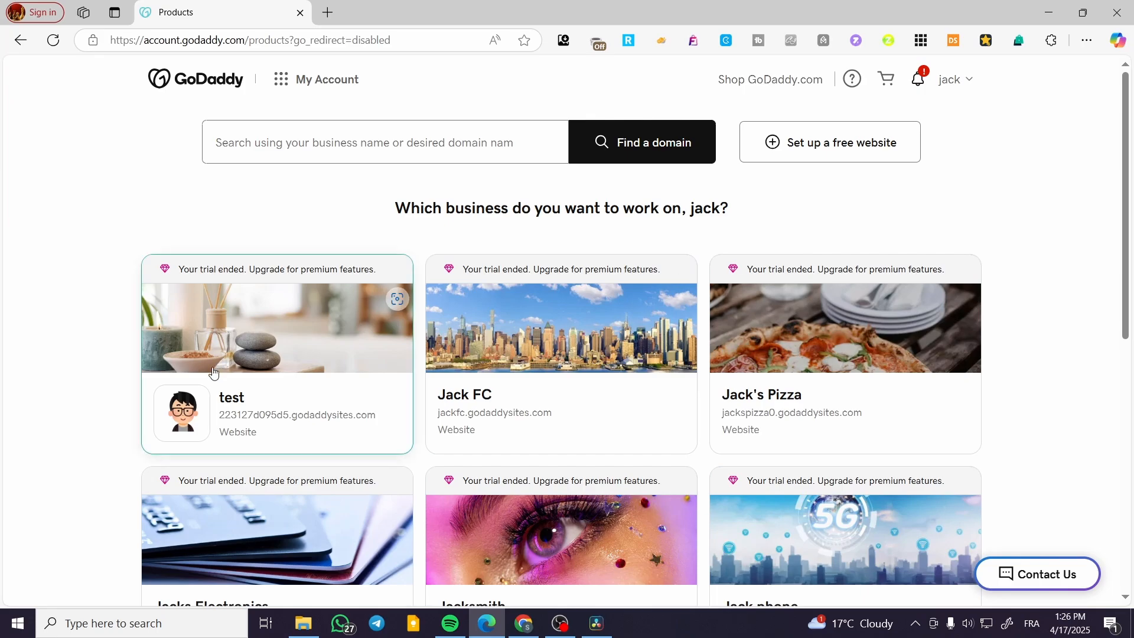
left_click(276, 352)
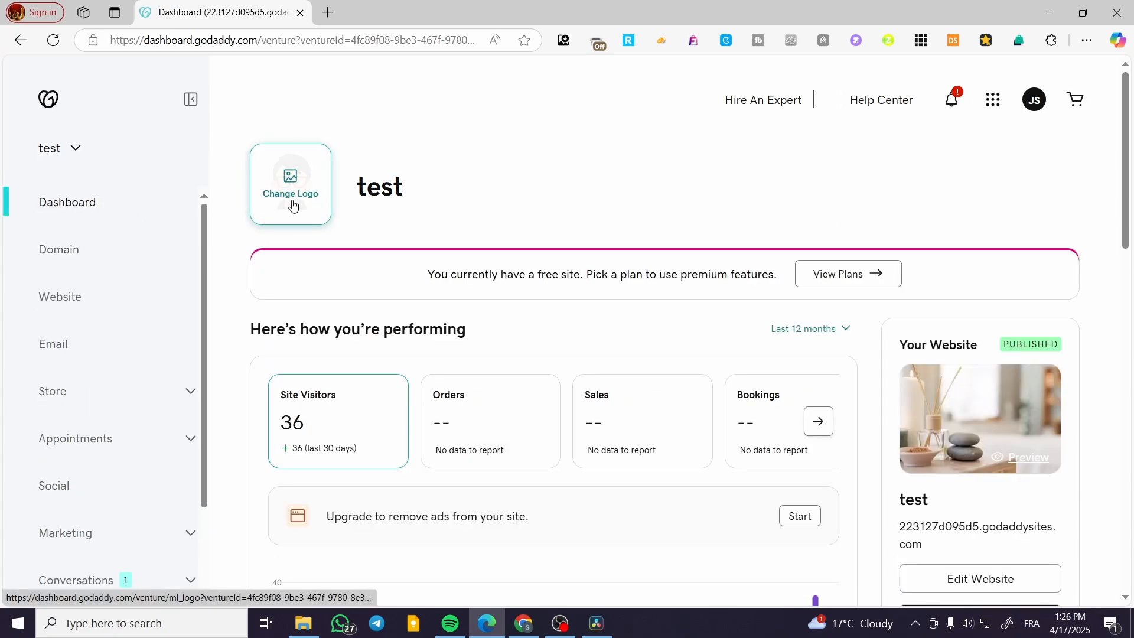
scroll(1000, 499, "down", 3)
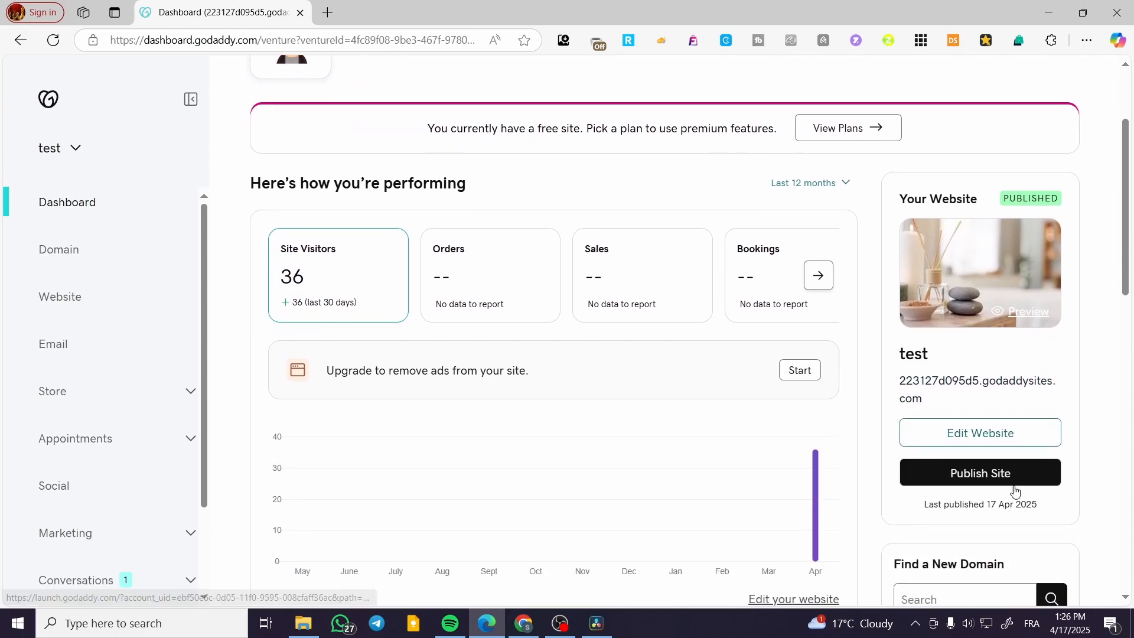
scroll(721, 325, "down", 4)
scroll(608, 413, "up", 6)
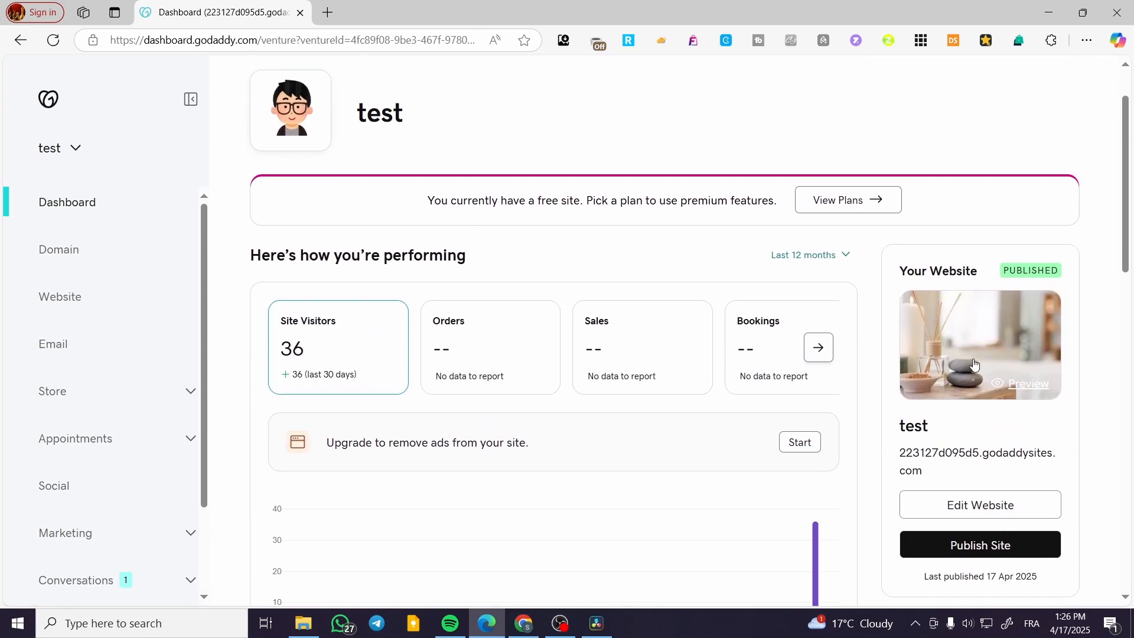
left_click(963, 511)
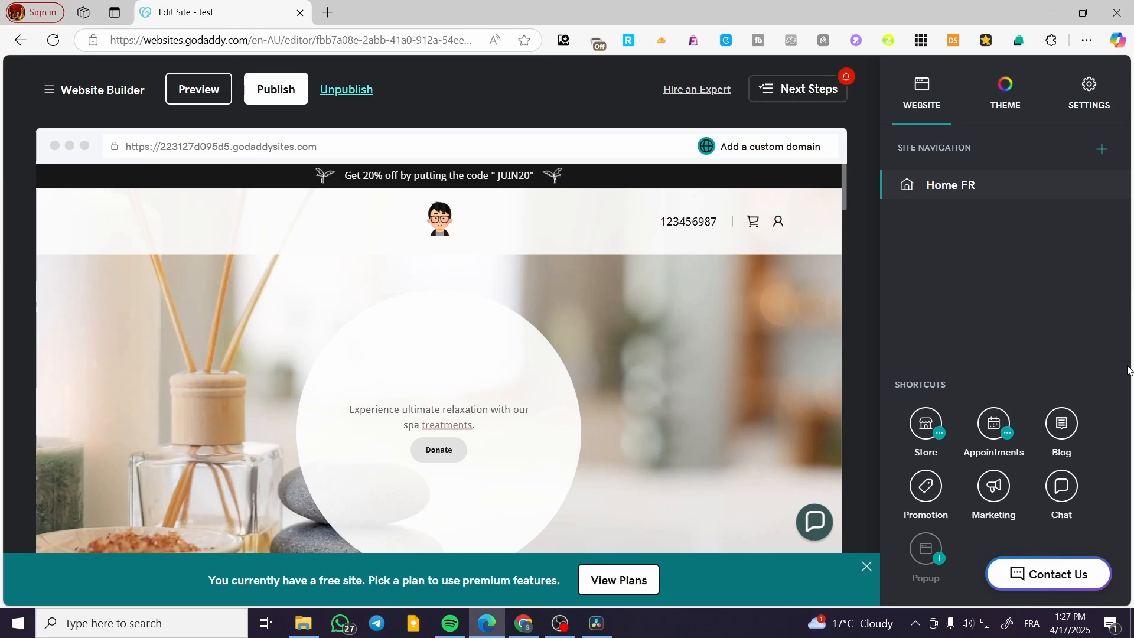
Step: Review the home page's sections down to the featured categories, including the image settings of the quote section's forest picture
scroll(708, 476, "down", 15)
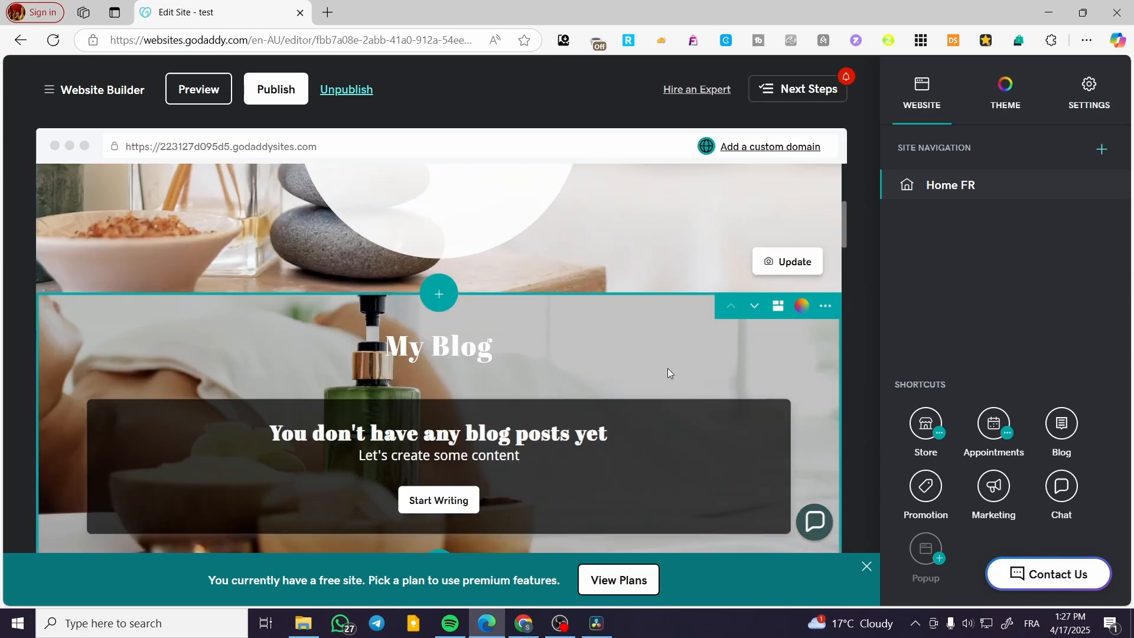
scroll(549, 335, "down", 3)
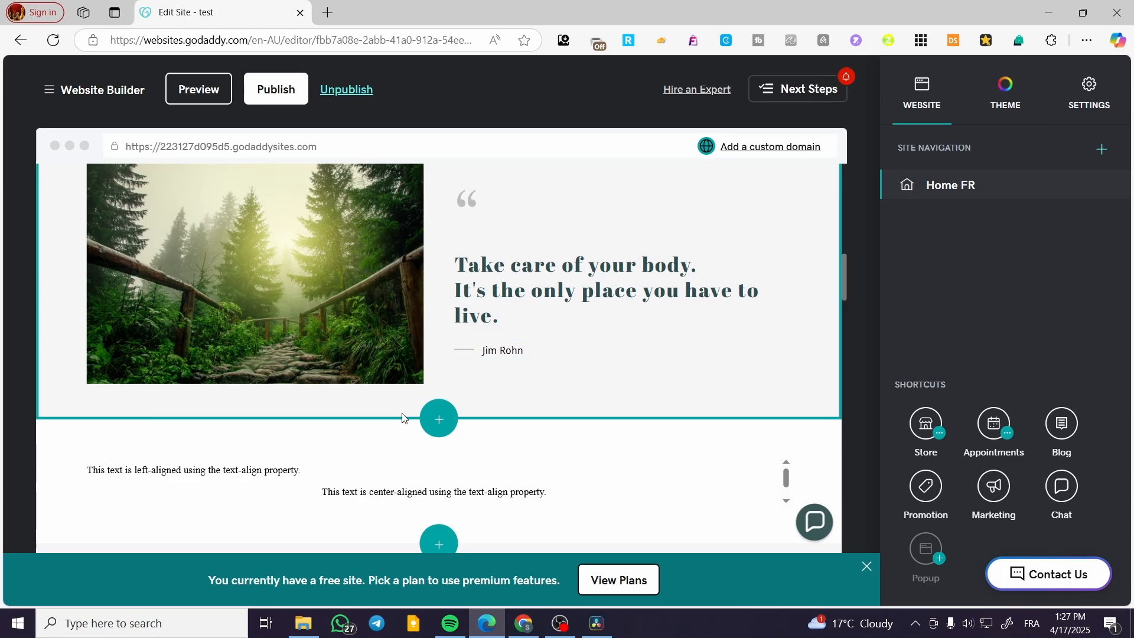
scroll(636, 369, "down", 4)
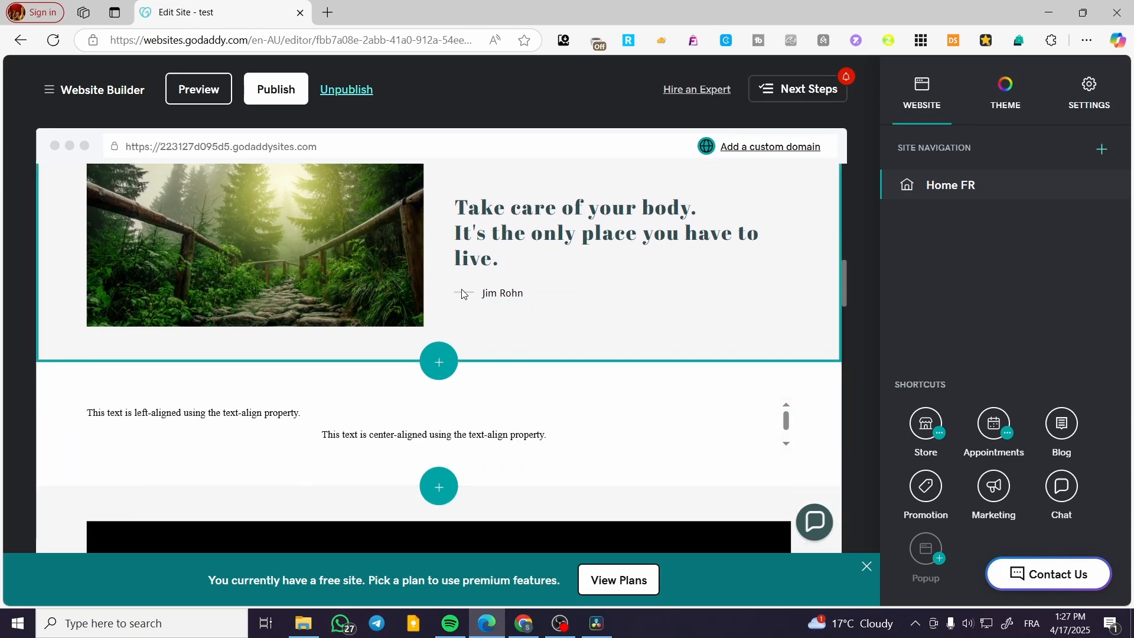
scroll(577, 463, "down", 3)
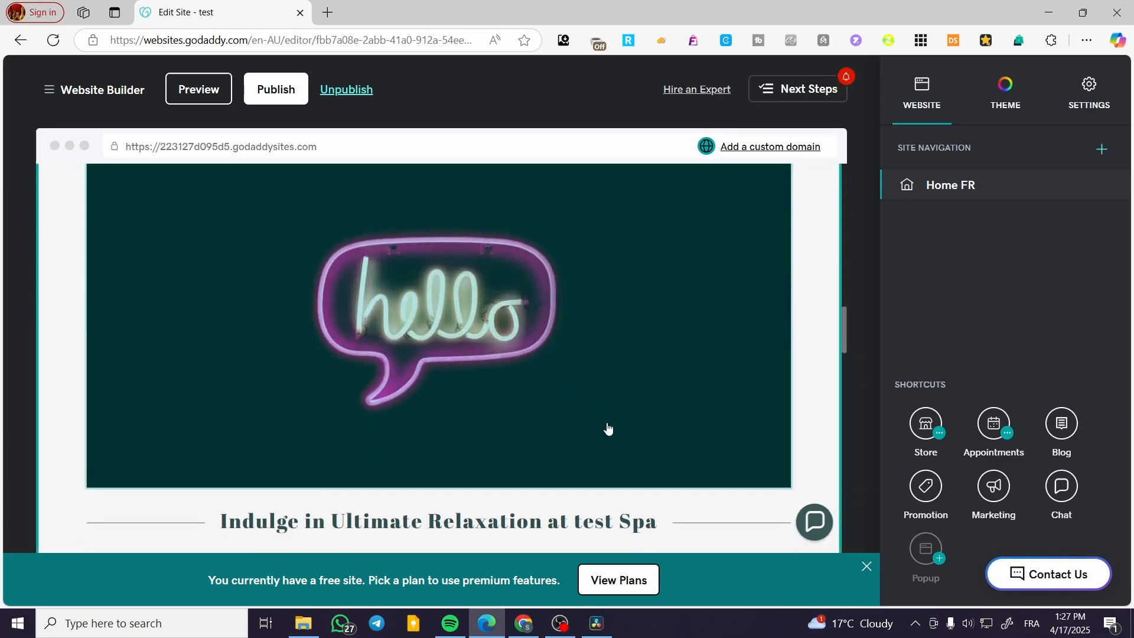
scroll(531, 437, "up", 6)
left_click(309, 294)
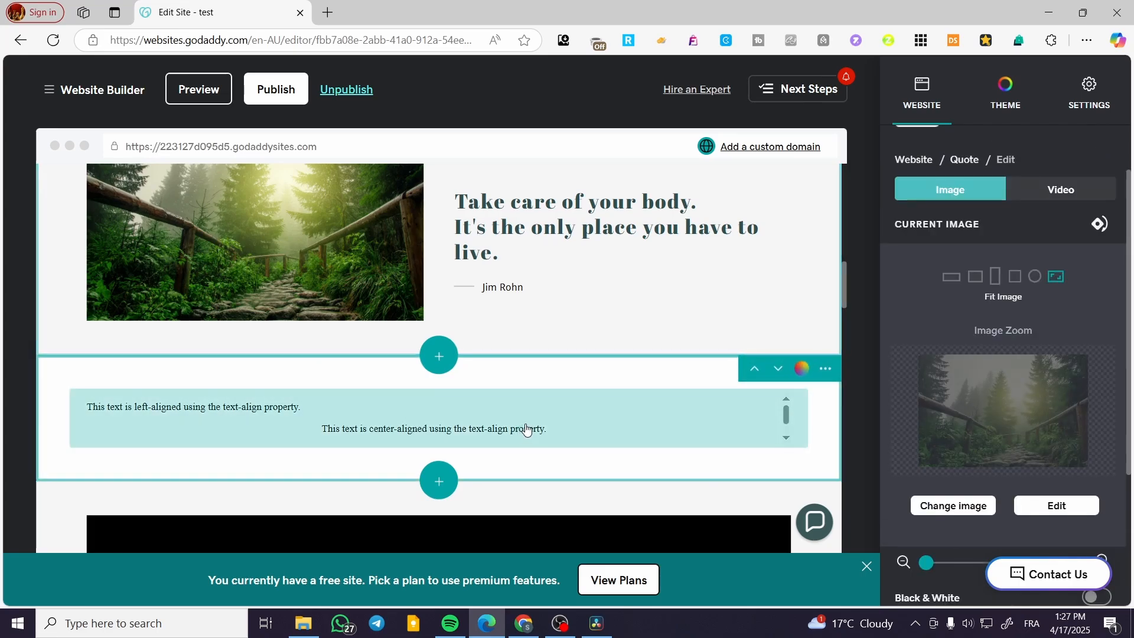
scroll(577, 350, "down", 5)
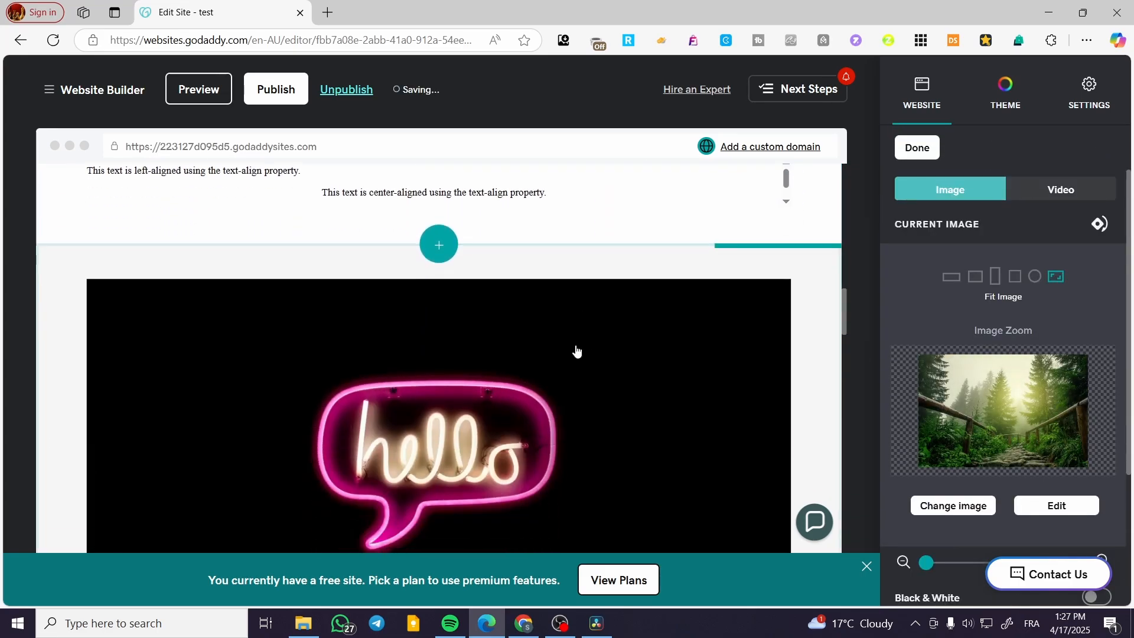
scroll(717, 375, "down", 12)
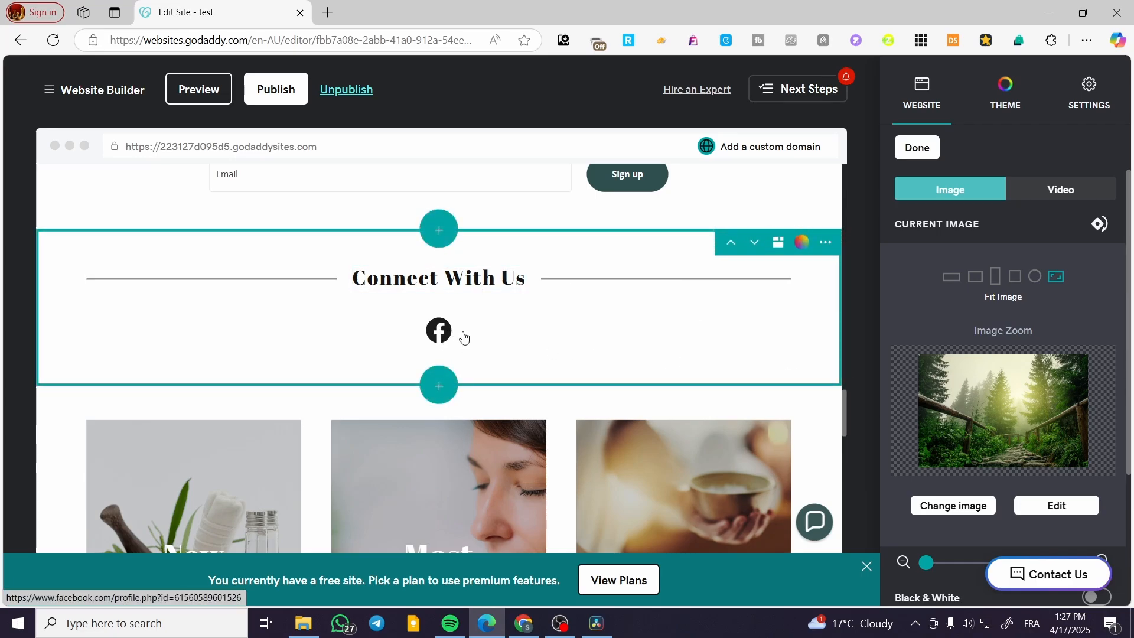
scroll(465, 338, "down", 1)
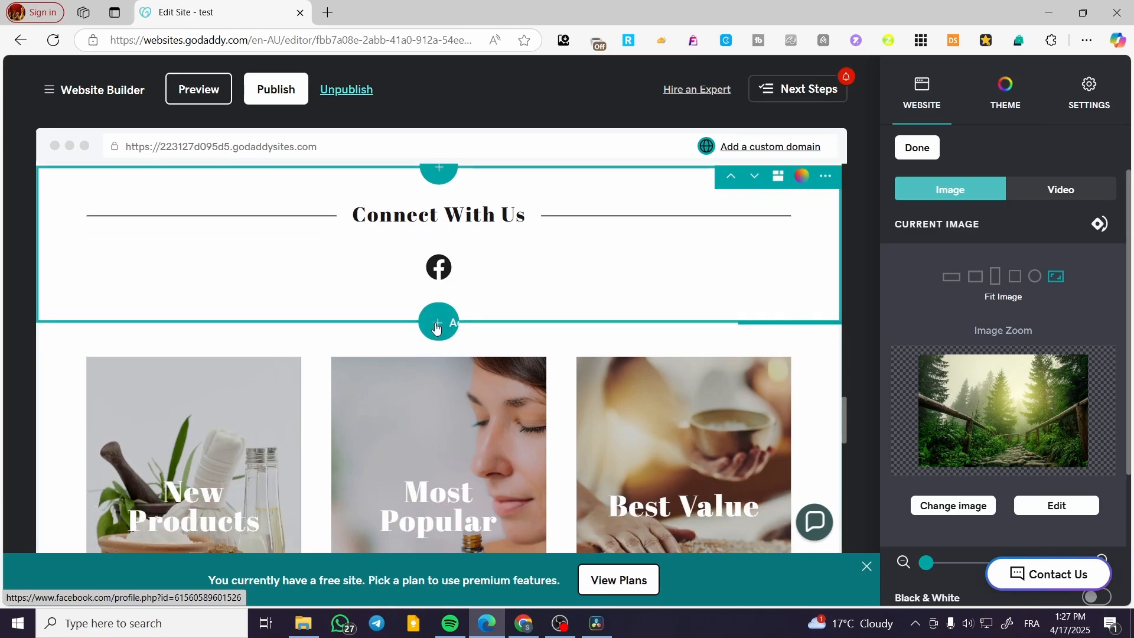
scroll(589, 303, "down", 2)
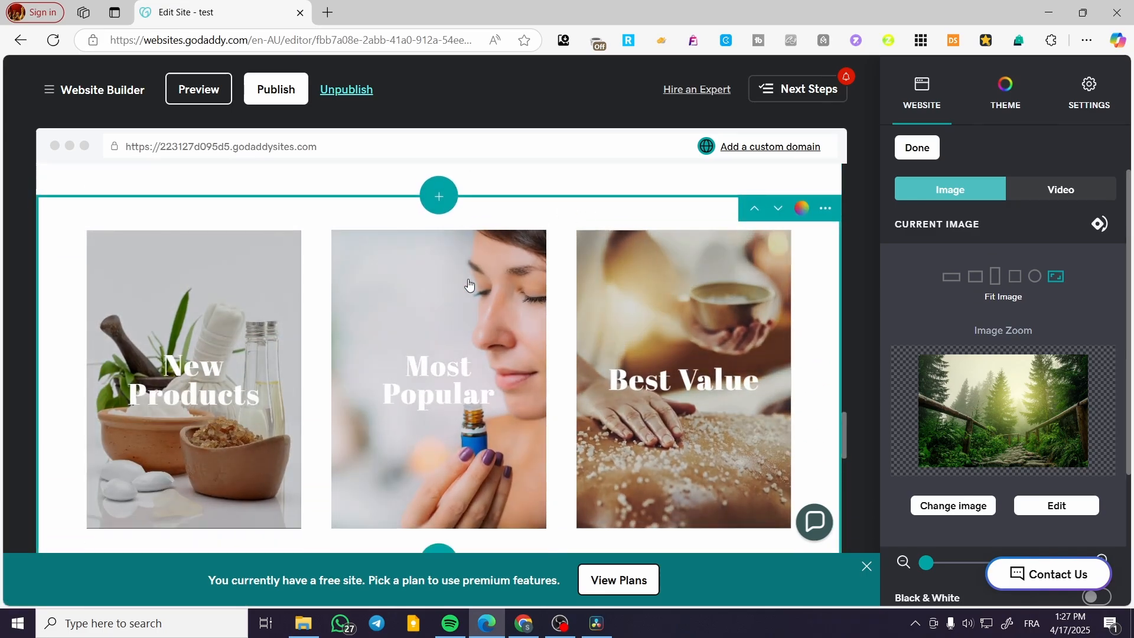
Step: Inspect the Featured Categories section's settings and its New Products entry, and return to the top of the home page
left_click(468, 286)
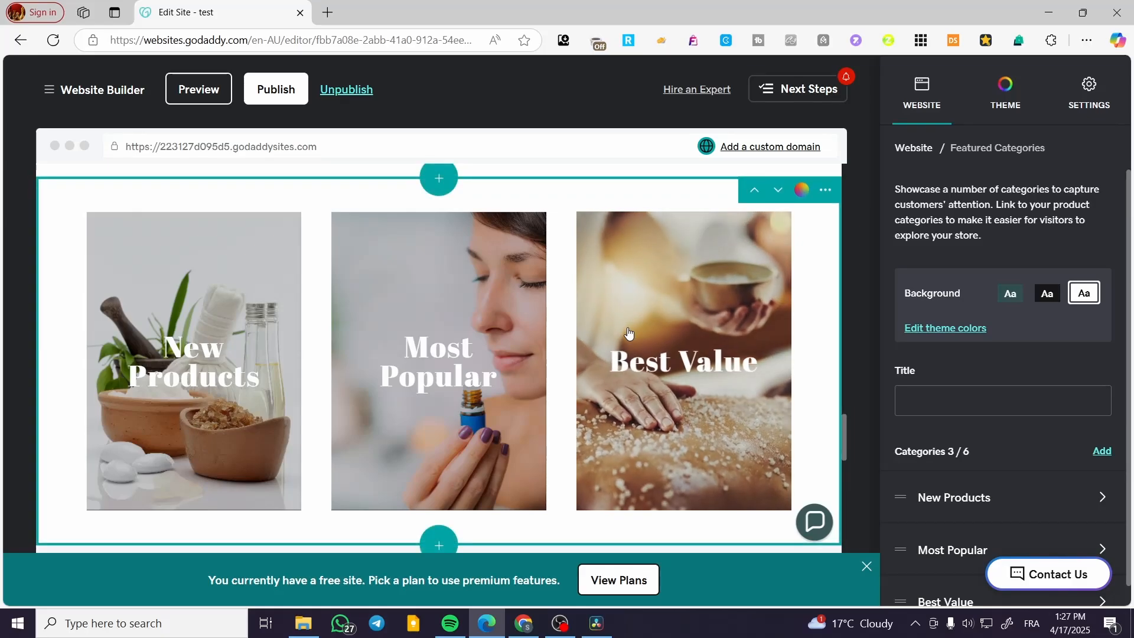
scroll(1034, 483, "down", 1)
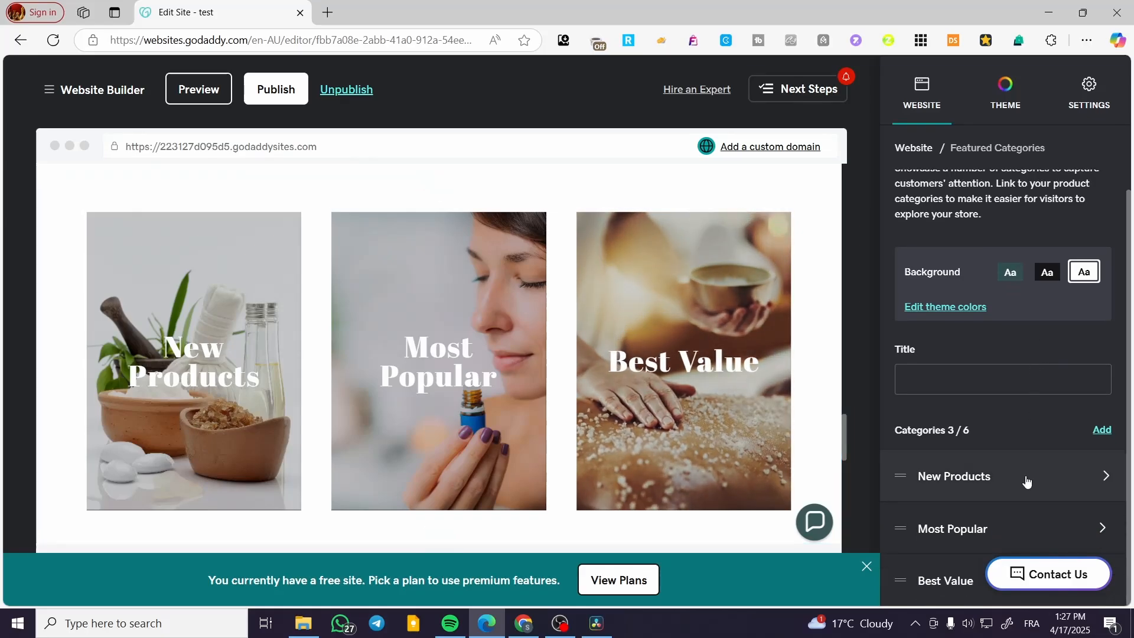
left_click(1030, 479)
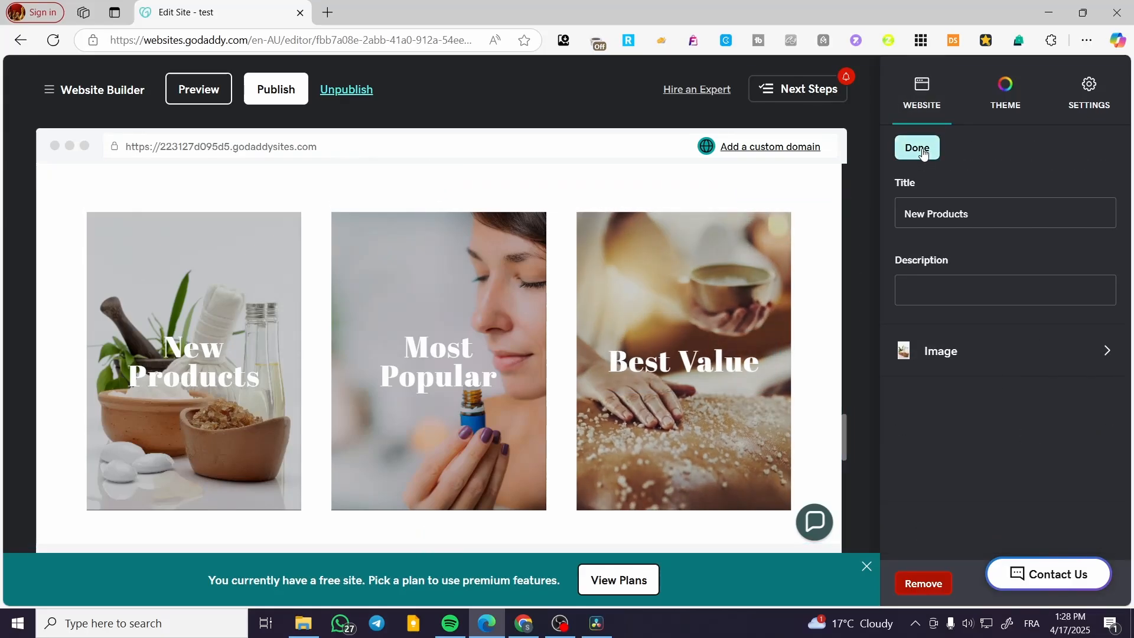
left_click(918, 150)
scroll(602, 437, "down", 10)
scroll(601, 437, "up", 10)
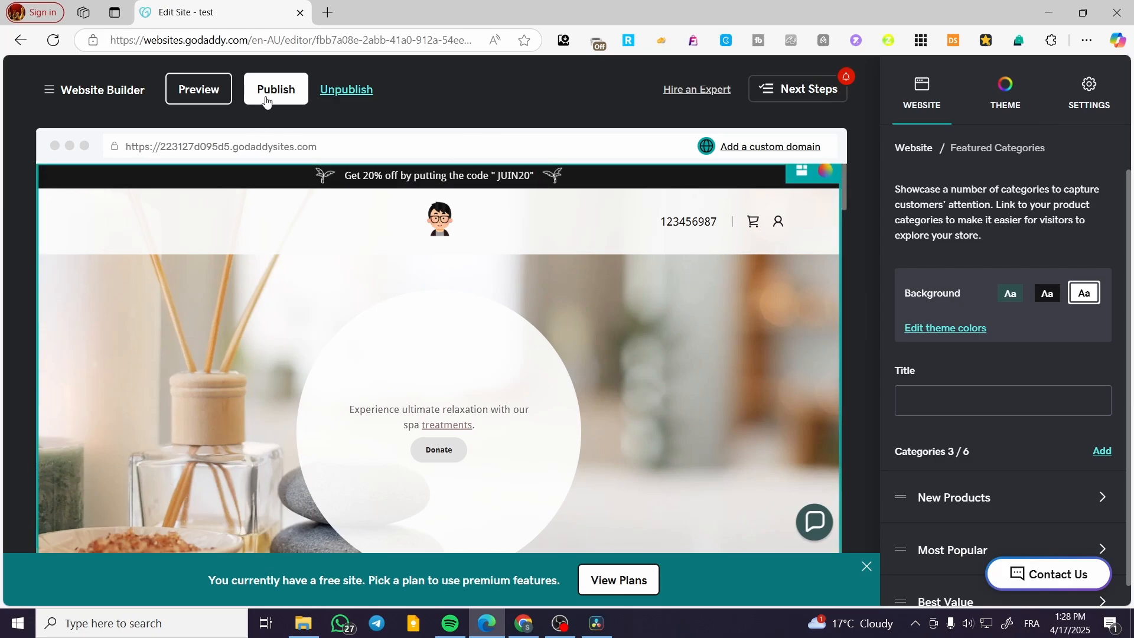
Step: Preview the site and compare the home page's opening sections in the desktop and mobile layouts
left_click(208, 93)
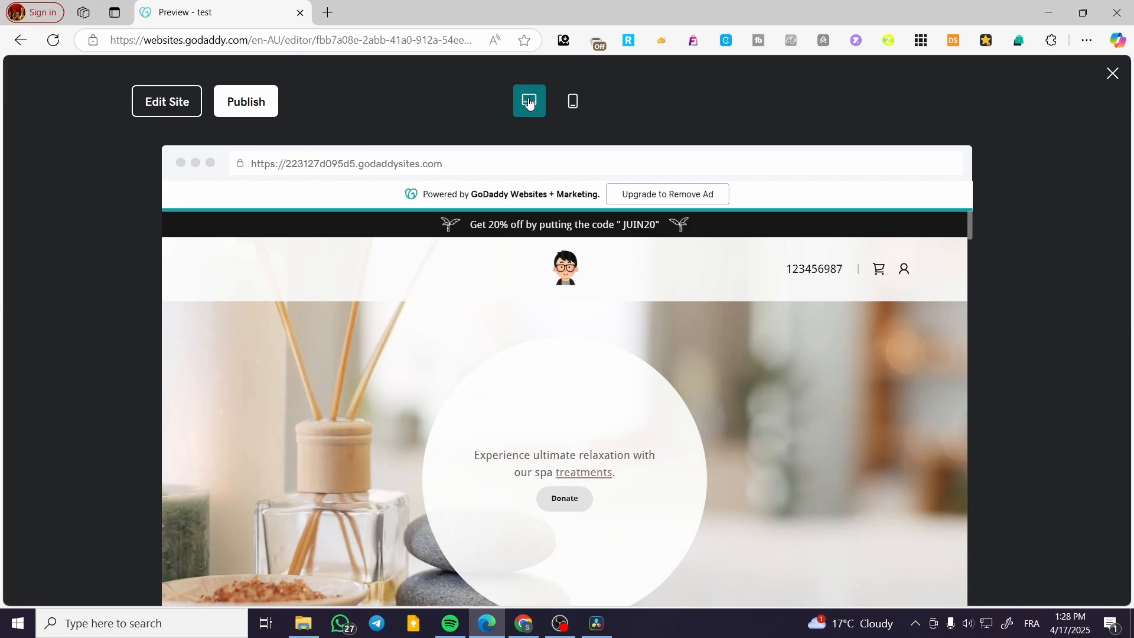
scroll(614, 243, "down", 2)
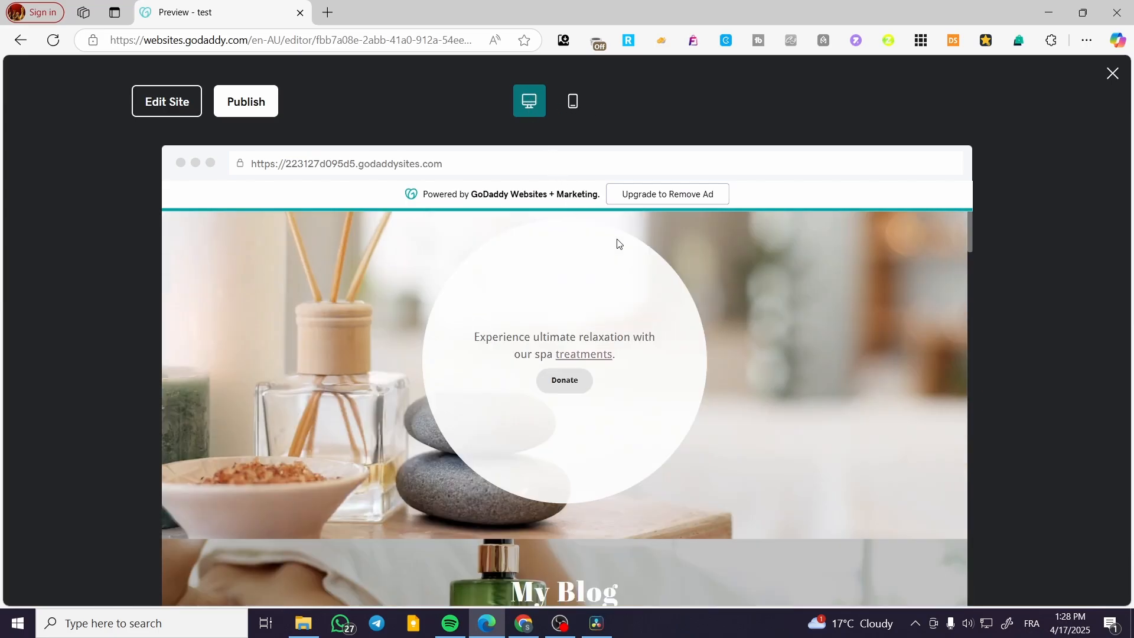
scroll(633, 251, "up", 2)
left_click(574, 101)
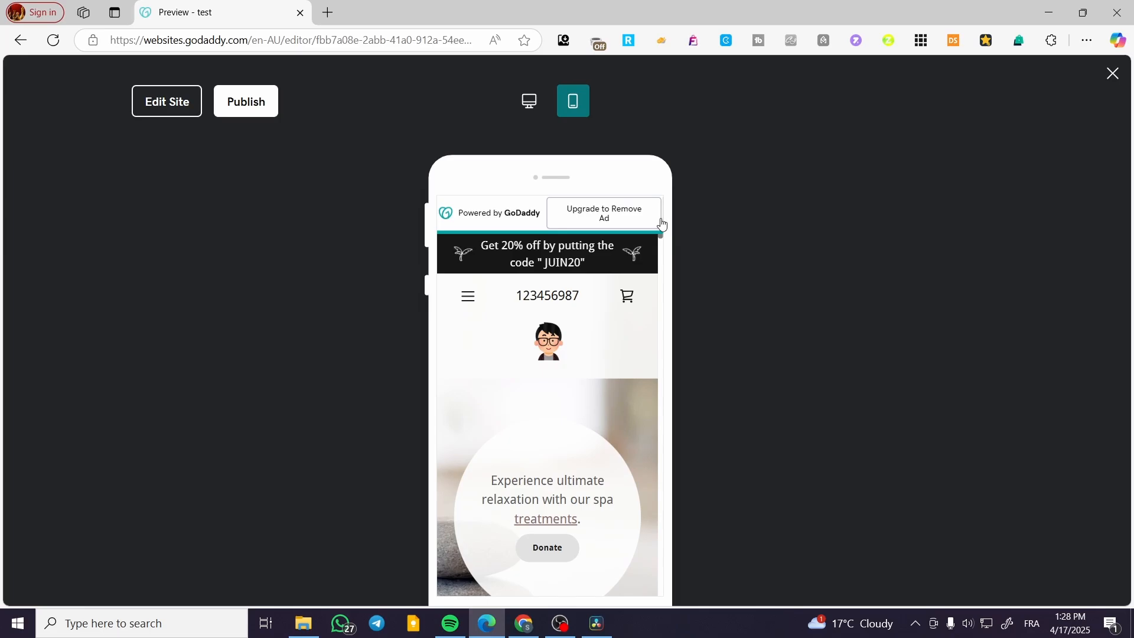
scroll(635, 322, "down", 5)
scroll(629, 323, "up", 5)
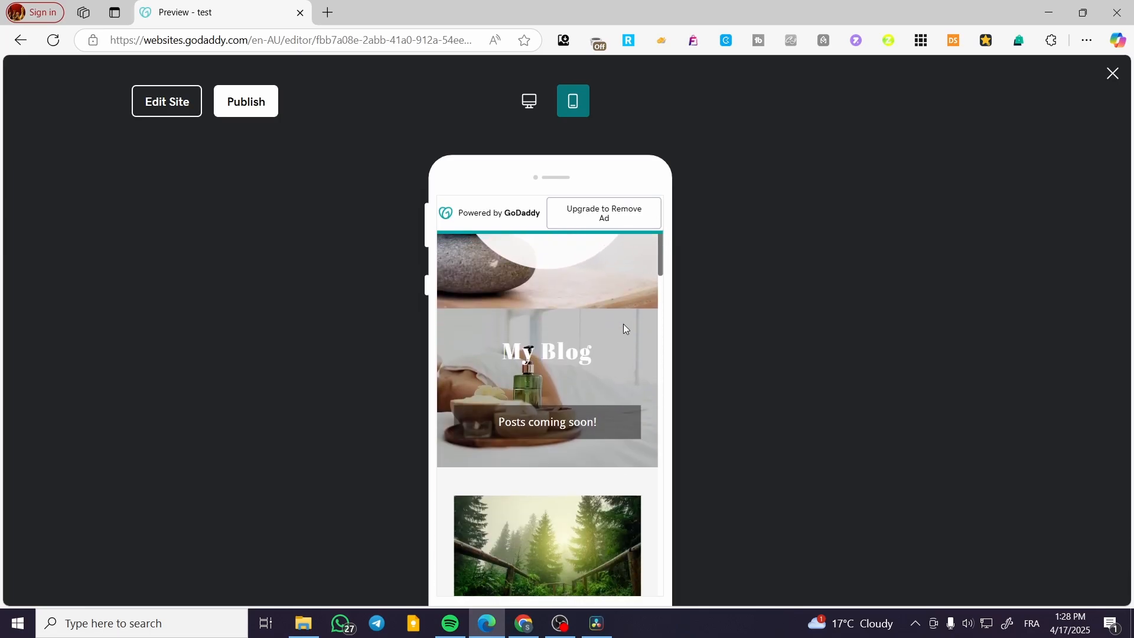
left_click(529, 101)
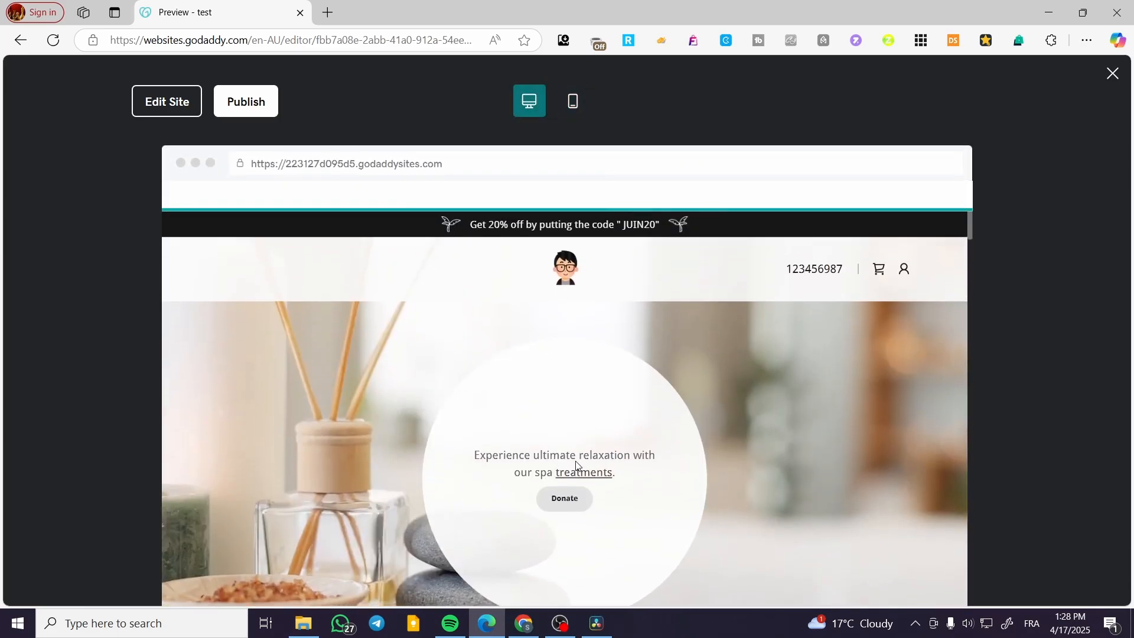
scroll(605, 428, "down", 2)
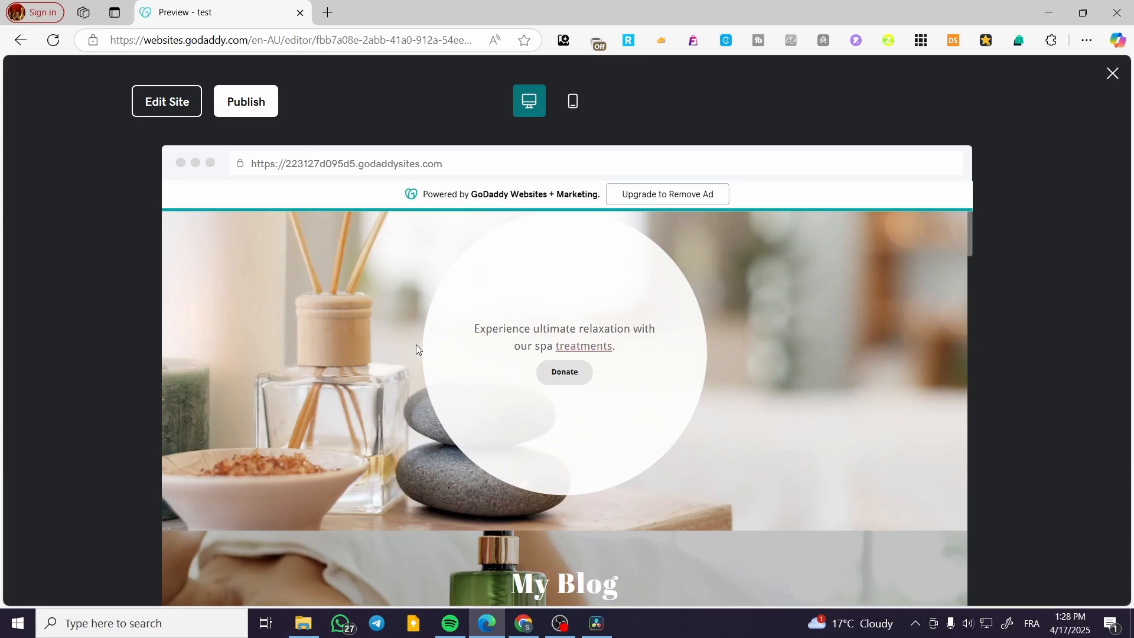
Step: Check the hero and My Blog sections in the mobile preview against the same sections in the desktop preview
left_click(573, 101)
scroll(605, 366, "down", 2)
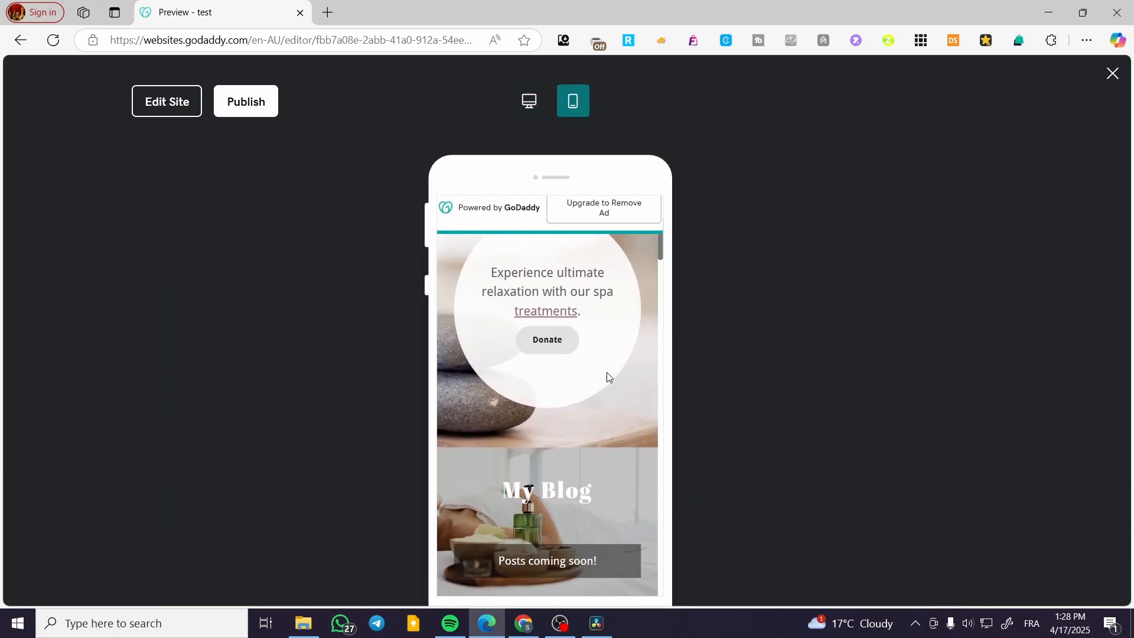
scroll(621, 421, "down", 1)
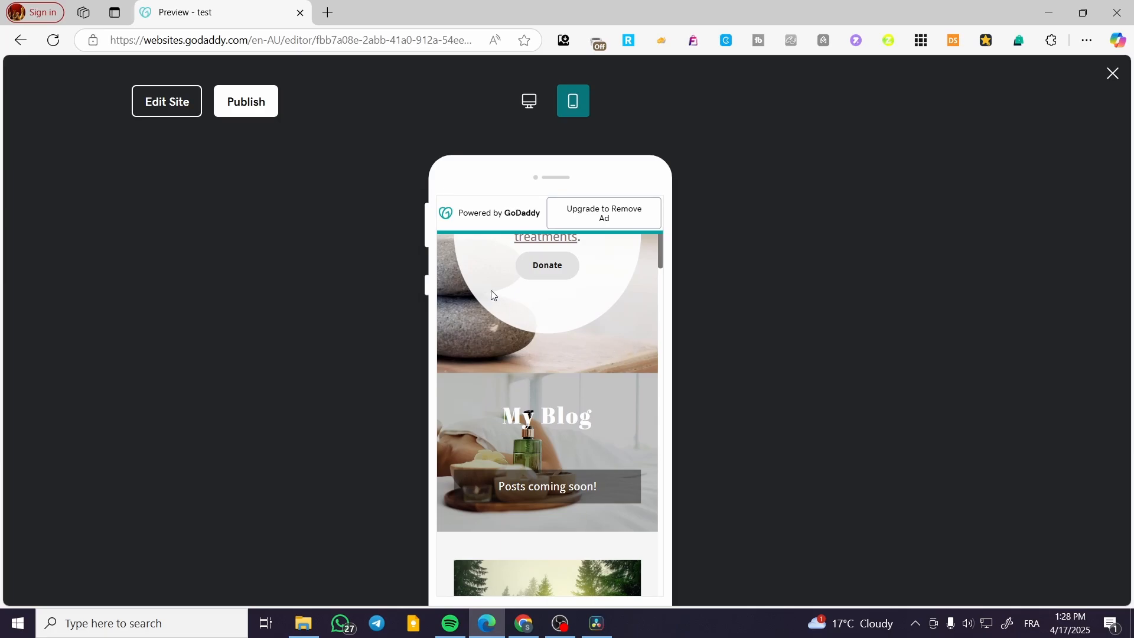
scroll(493, 295, "up", 5)
scroll(481, 479, "down", 3)
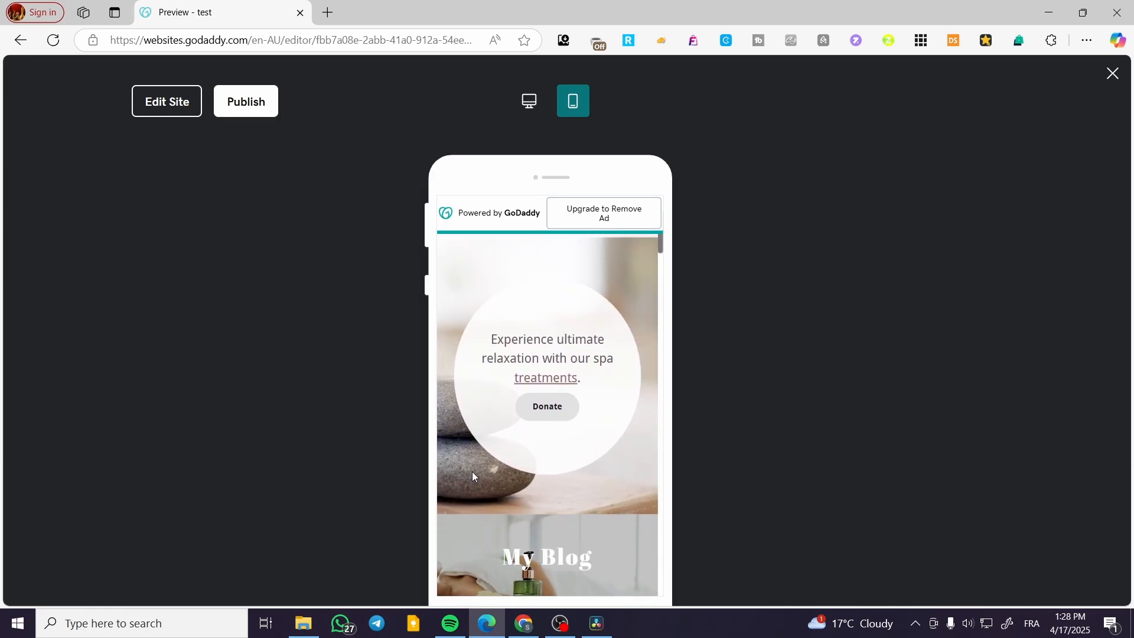
left_click(531, 101)
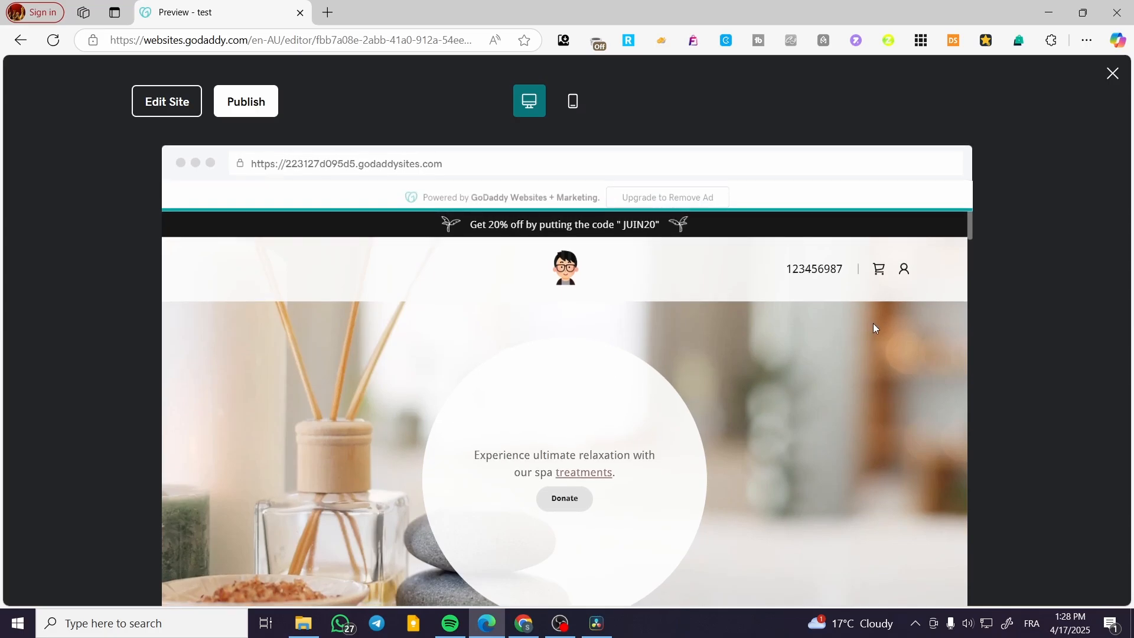
scroll(432, 326, "down", 2)
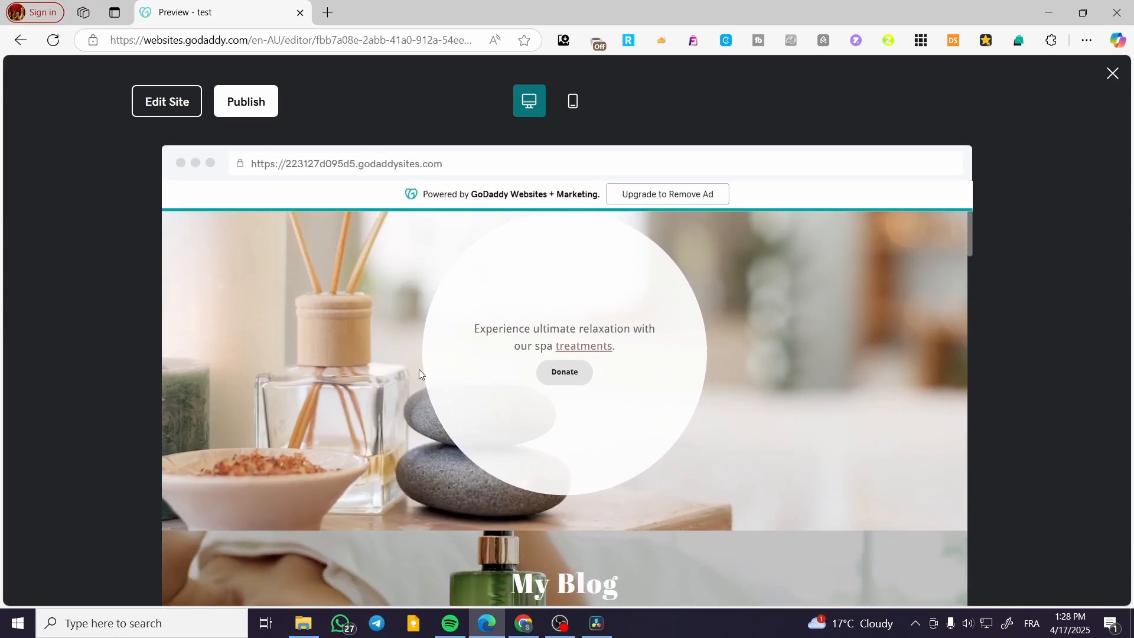
Step: Examine the mobile layout of the home page from the header down to the "Indulge in Ultimate Relaxation" section
left_click(572, 100)
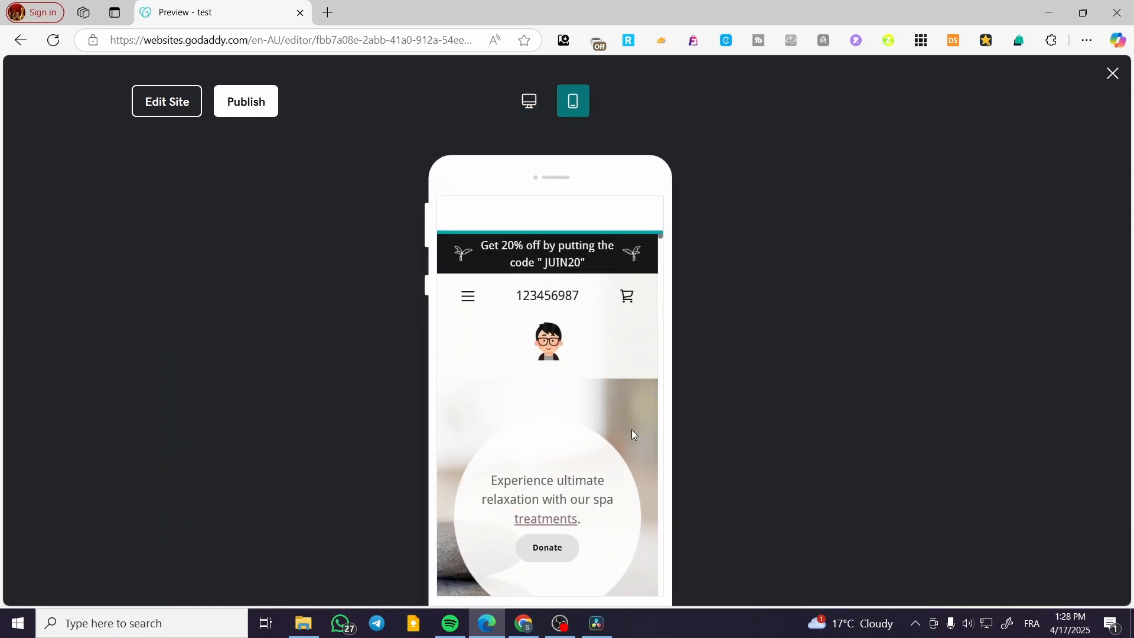
scroll(628, 426, "down", 5)
scroll(626, 416, "down", 3)
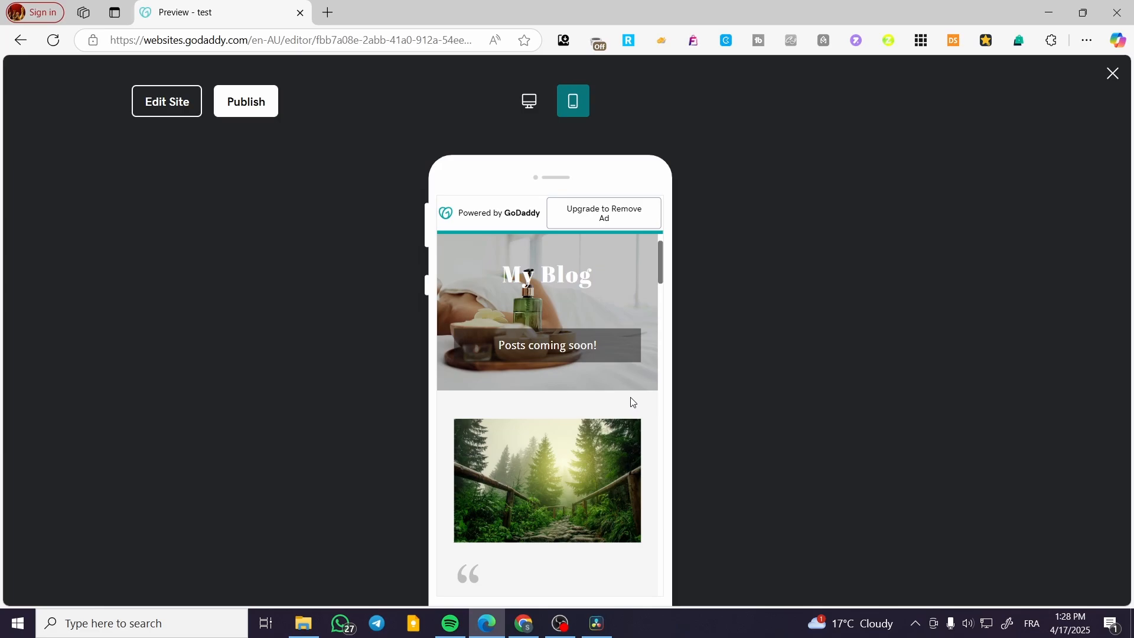
scroll(632, 400, "down", 3)
scroll(614, 394, "up", 5)
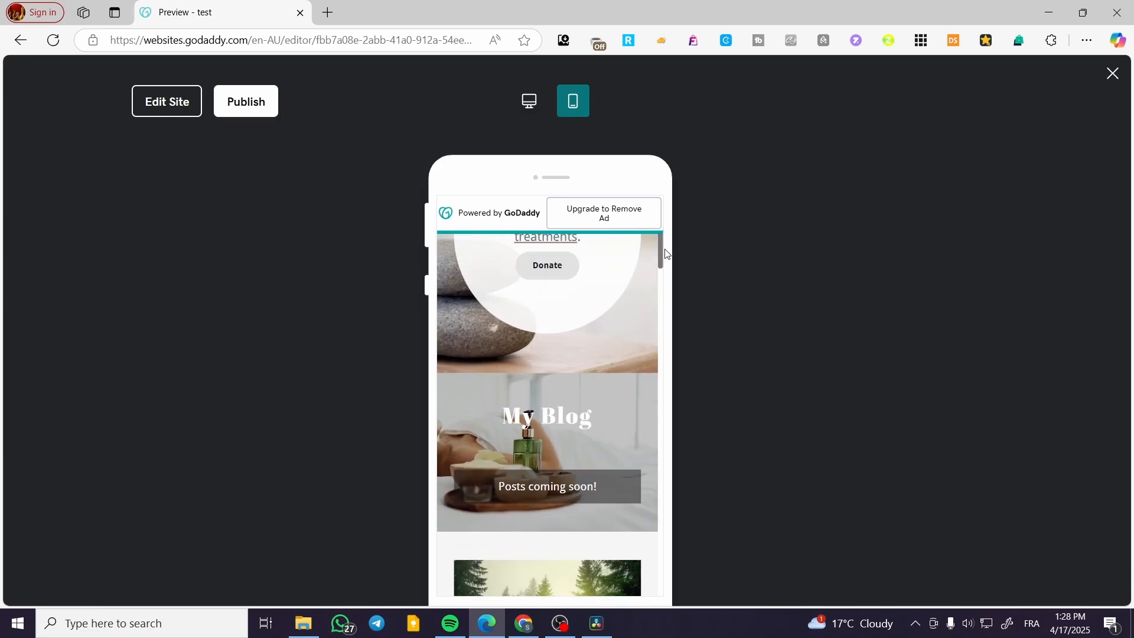
scroll(623, 346, "down", 5)
scroll(623, 340, "down", 1)
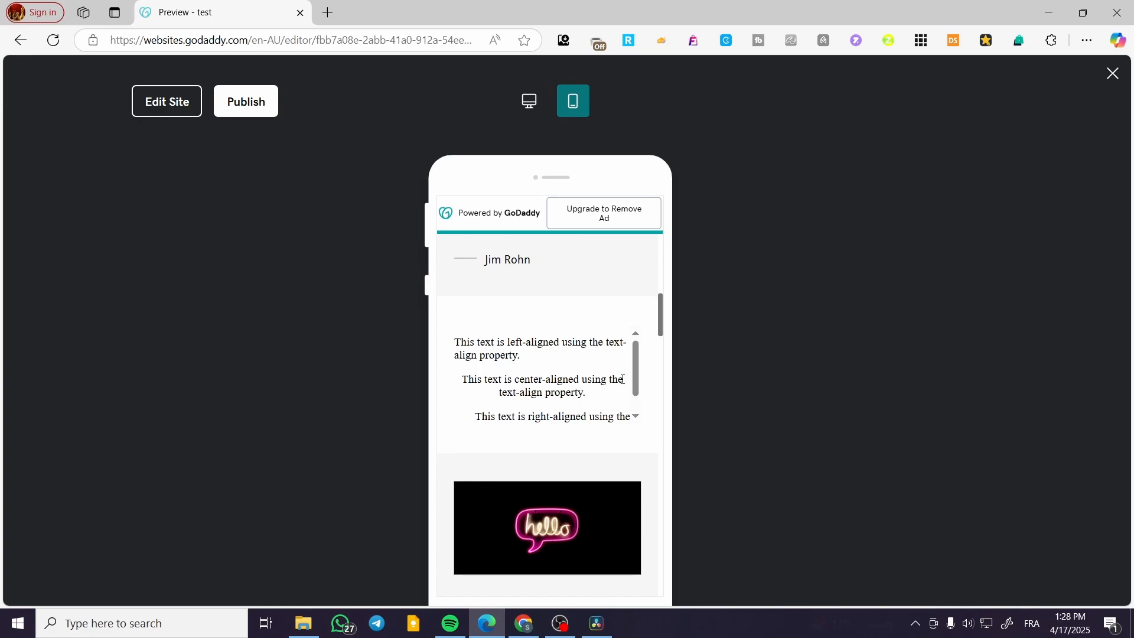
scroll(608, 384, "down", 6)
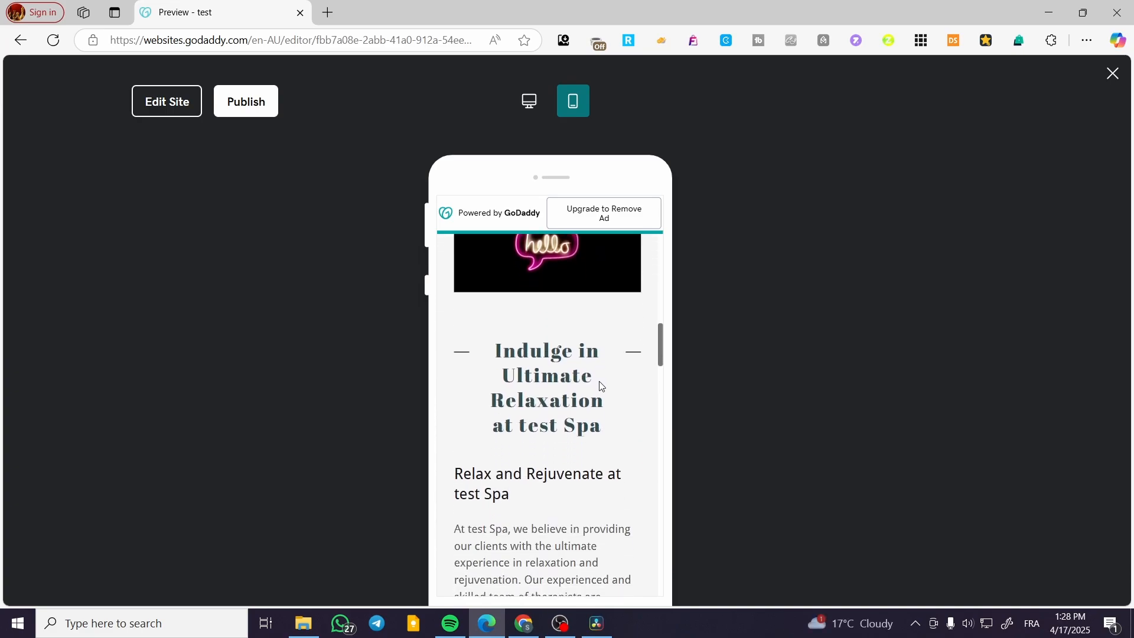
Step: Examine how the "Indulge in Ultimate Relaxation at test Spa" title and the text below it wrap in the mobile preview
scroll(608, 385, "down", 2)
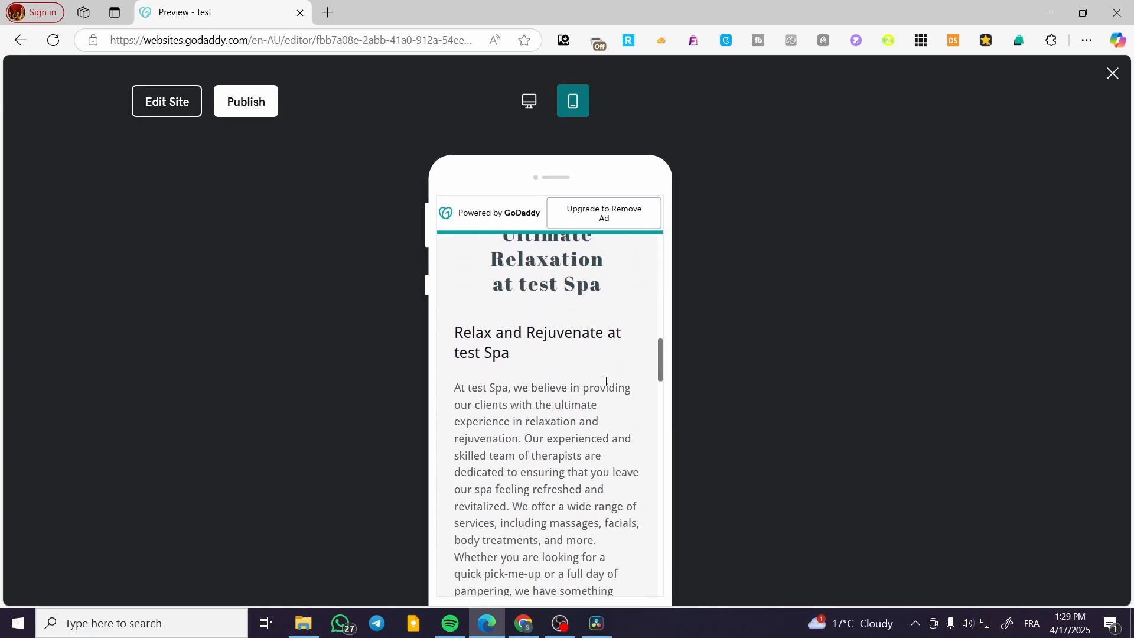
scroll(607, 382, "down", 1)
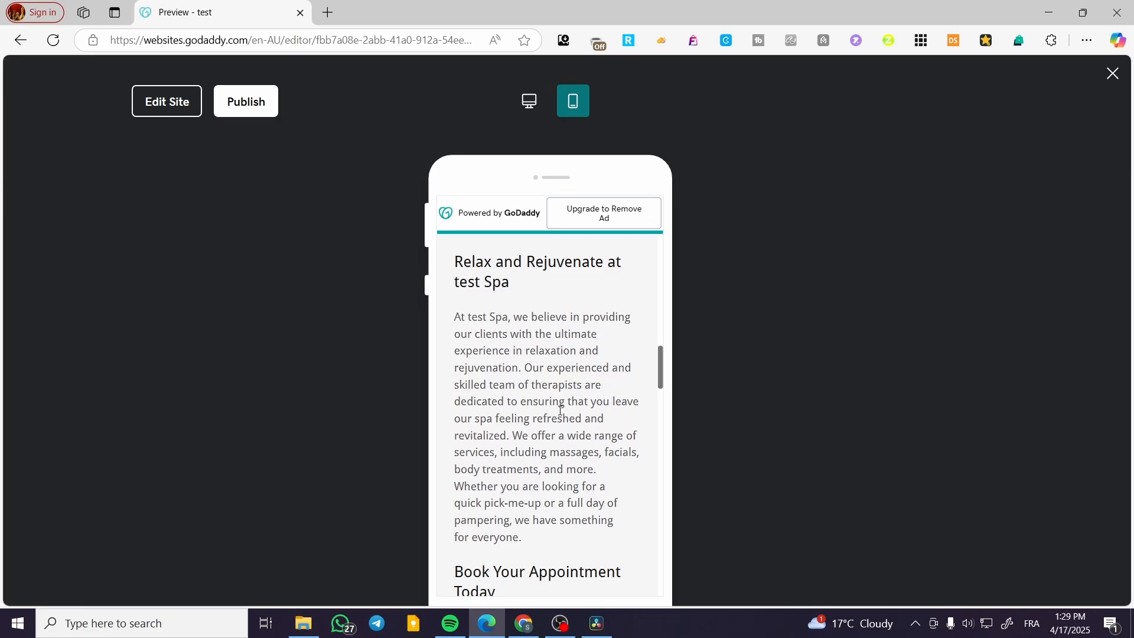
scroll(579, 431, "up", 5)
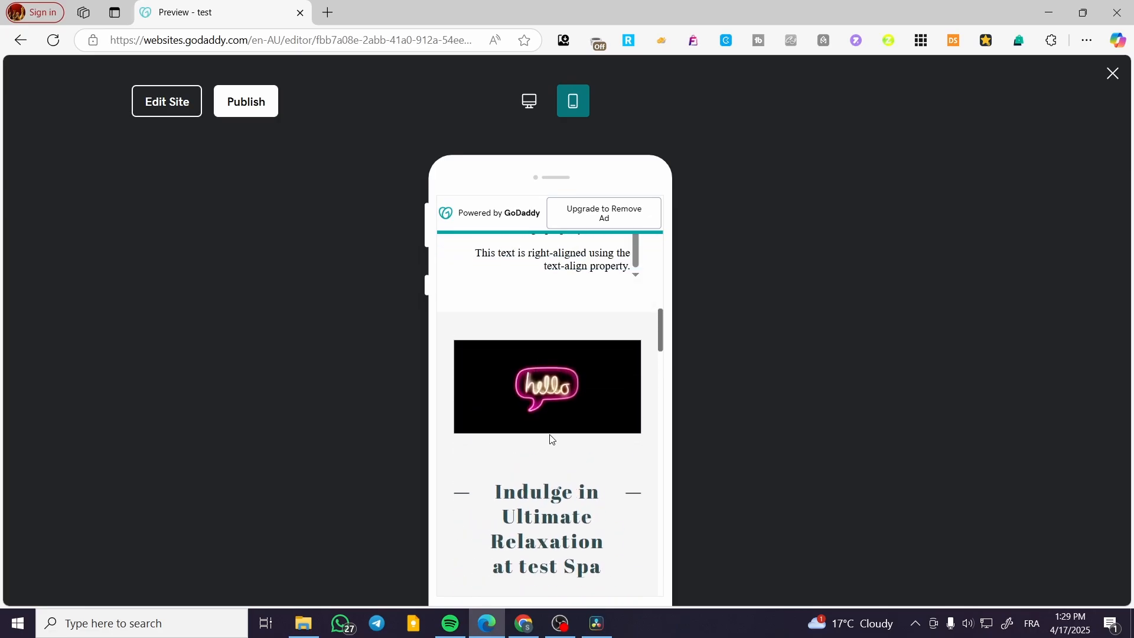
scroll(564, 485, "down", 2)
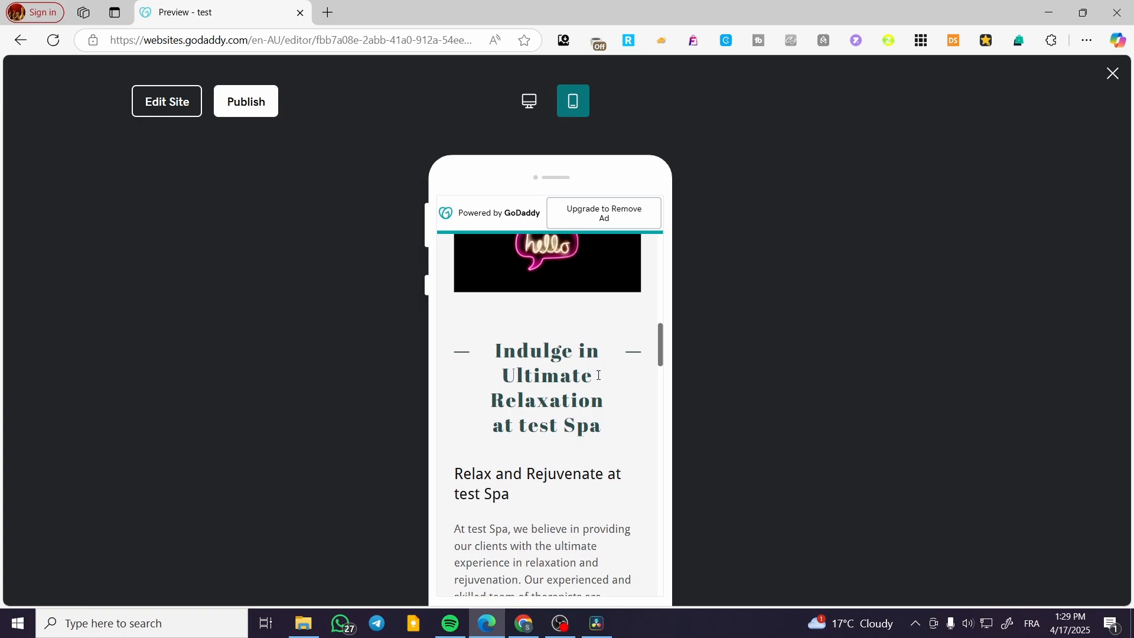
scroll(576, 371, "down", 1)
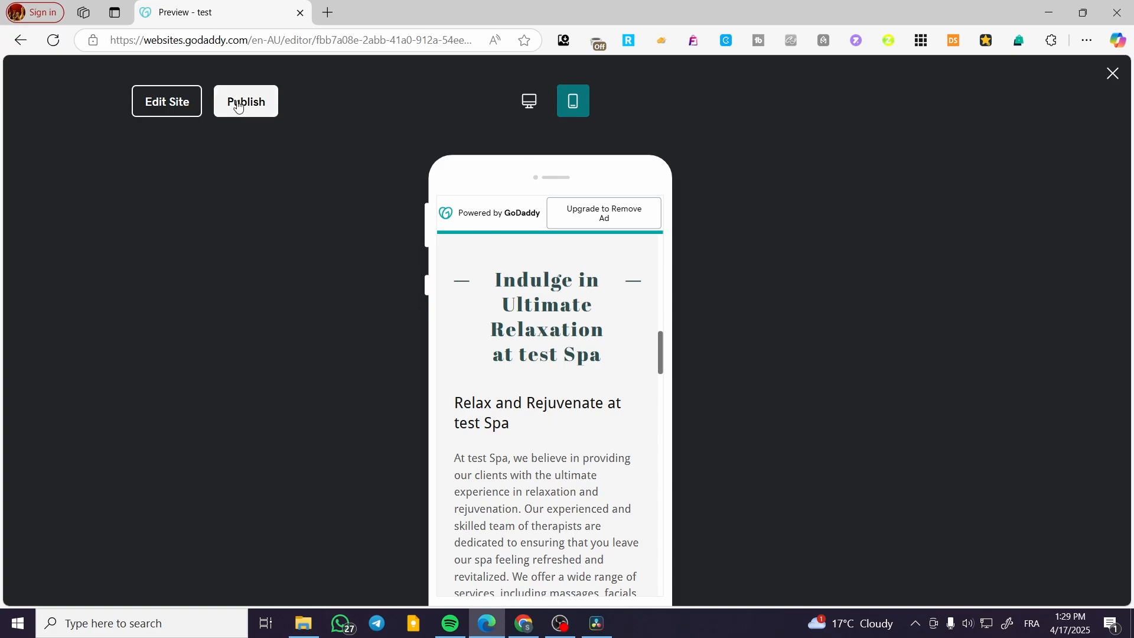
Step: Return to editing the site and apply Style 4 to the "Indulge in Ultimate Relaxation at test Spa" title
left_click(188, 106)
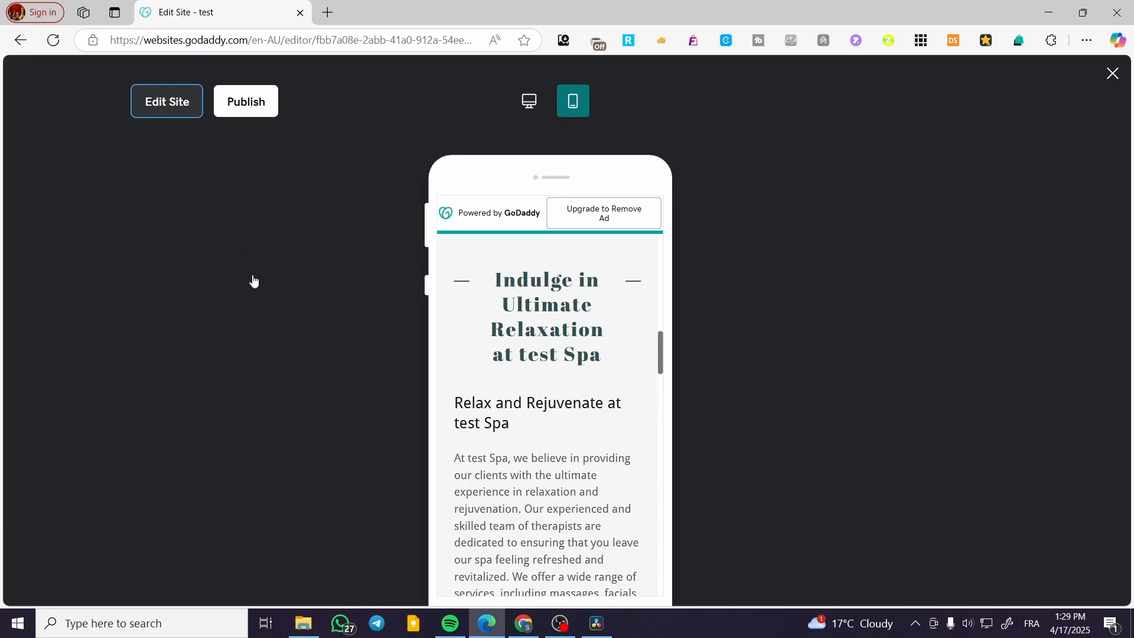
scroll(487, 293, "down", 15)
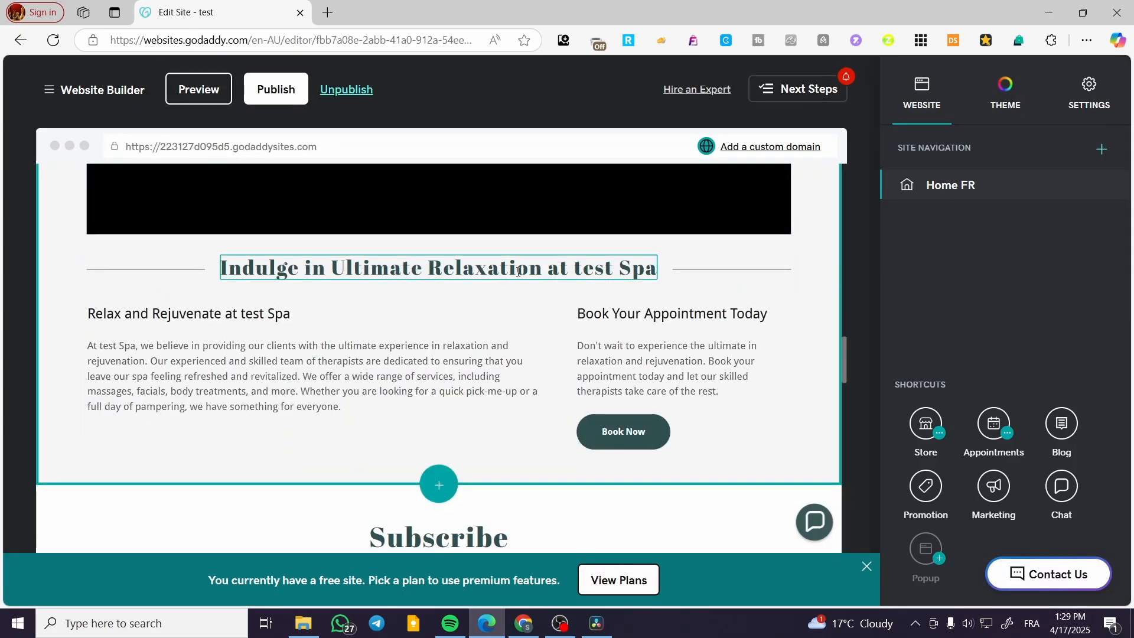
left_click(290, 275)
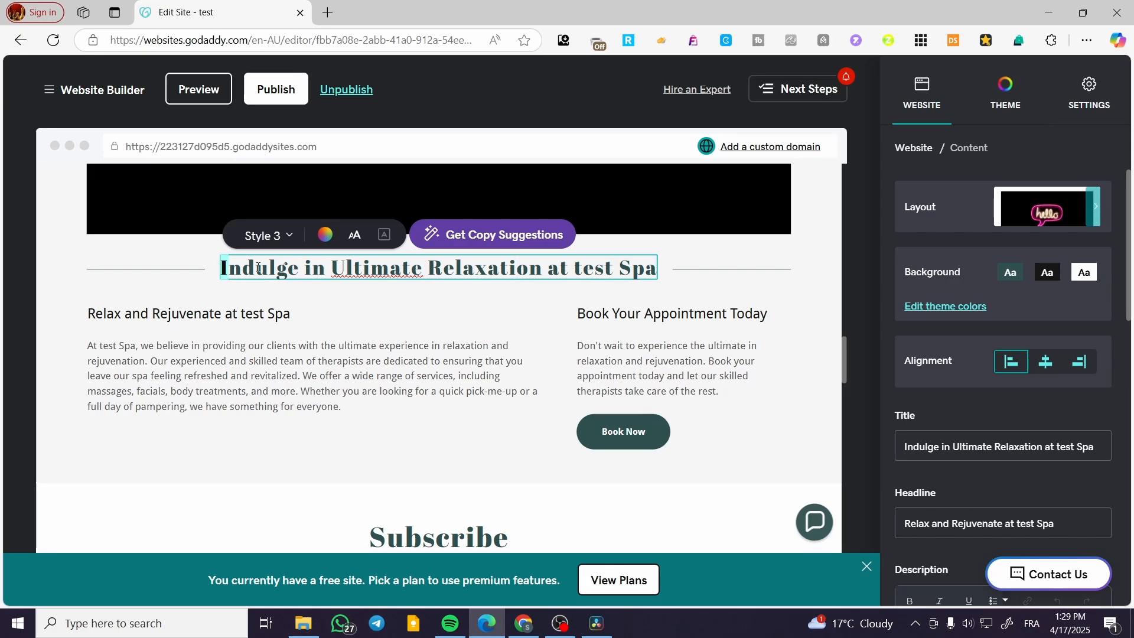
left_click_drag(222, 268, 651, 256)
left_click(289, 242)
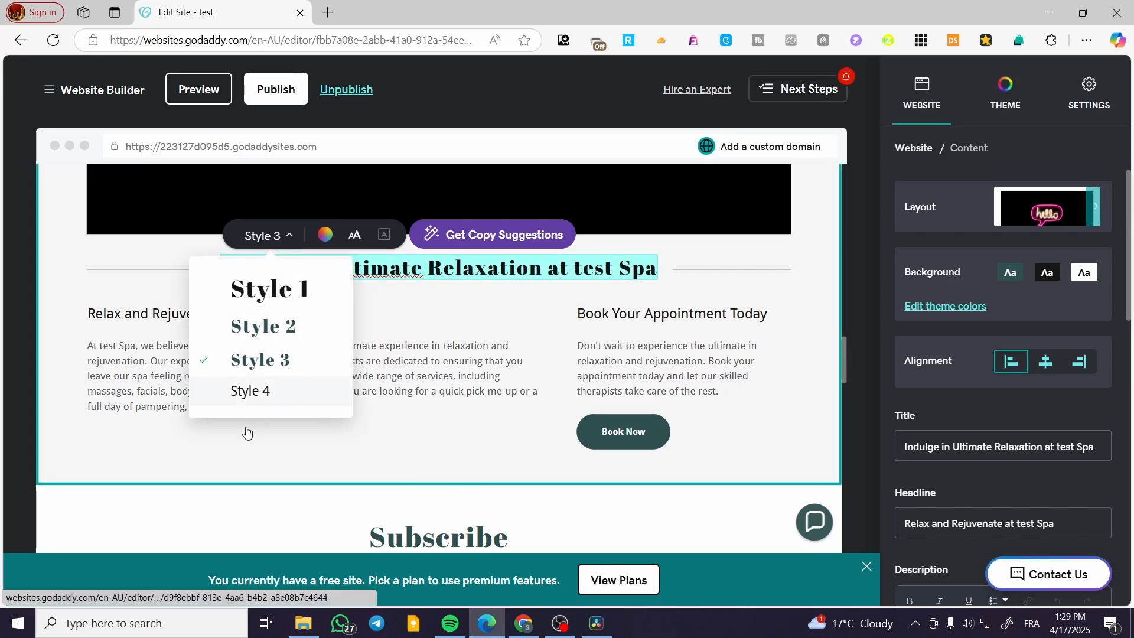
left_click(250, 390)
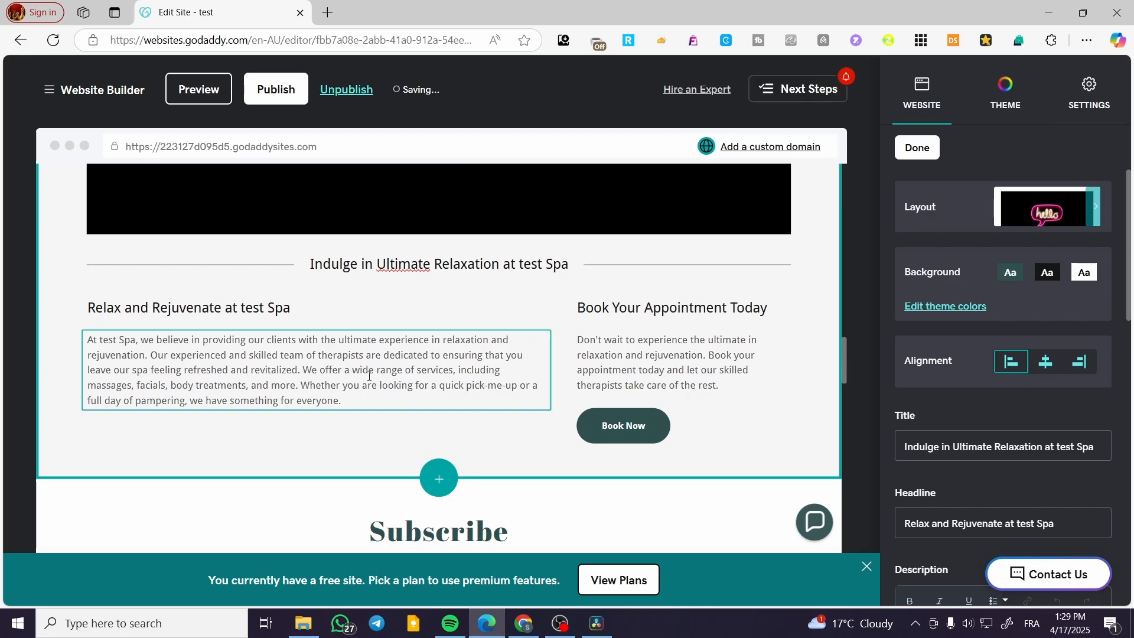
Step: Color the entire "Indulge in Ultimate Relaxation at test Spa" title with the suggested green
left_click(567, 264)
left_click_drag(567, 264, 312, 264)
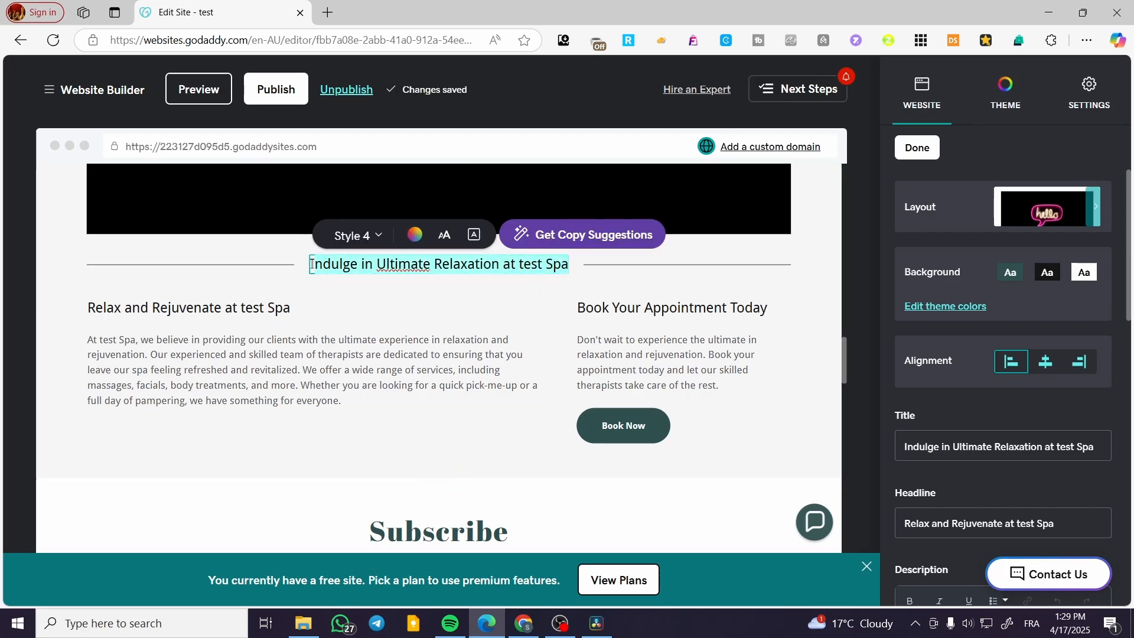
left_click(414, 237)
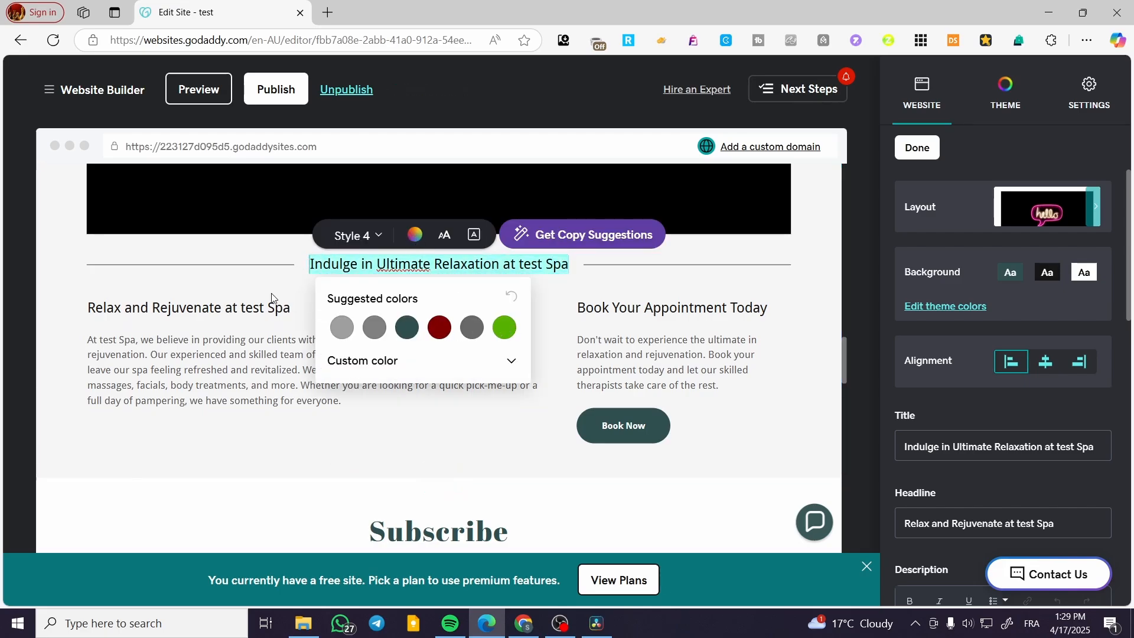
left_click(504, 327)
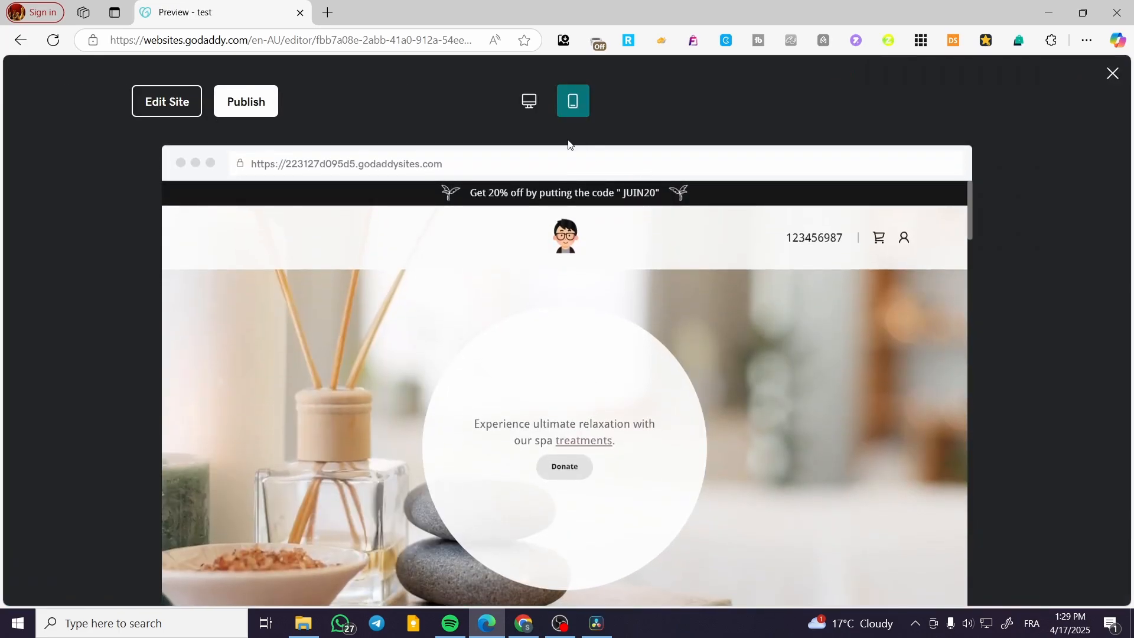
Step: Check the restyled green title in the mobile preview of the home page
left_click(573, 100)
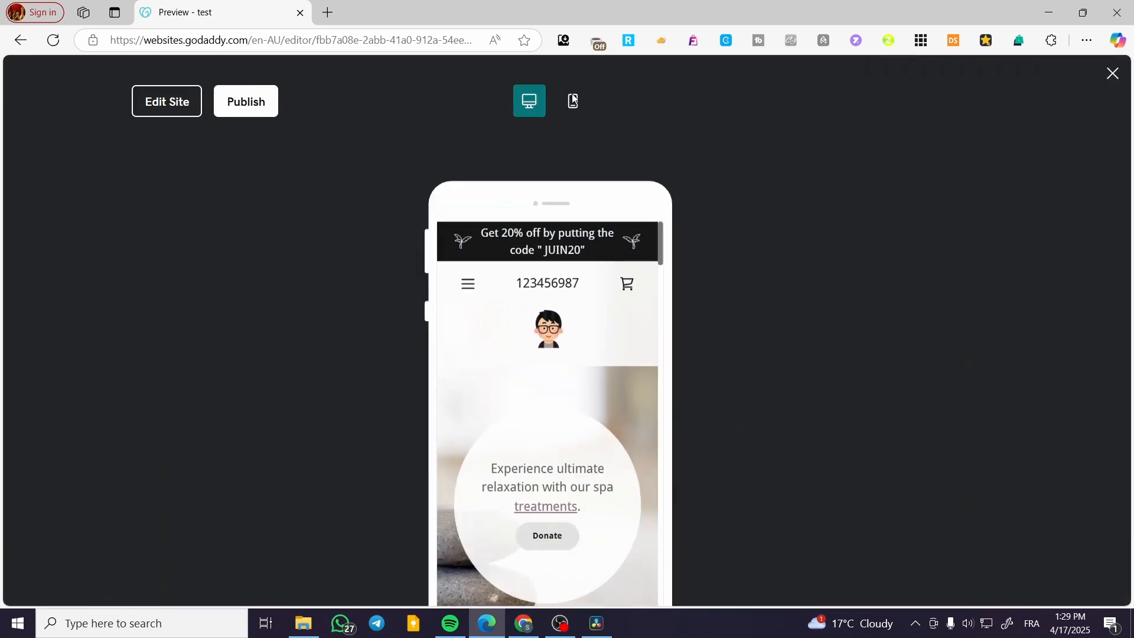
scroll(579, 288, "down", 10)
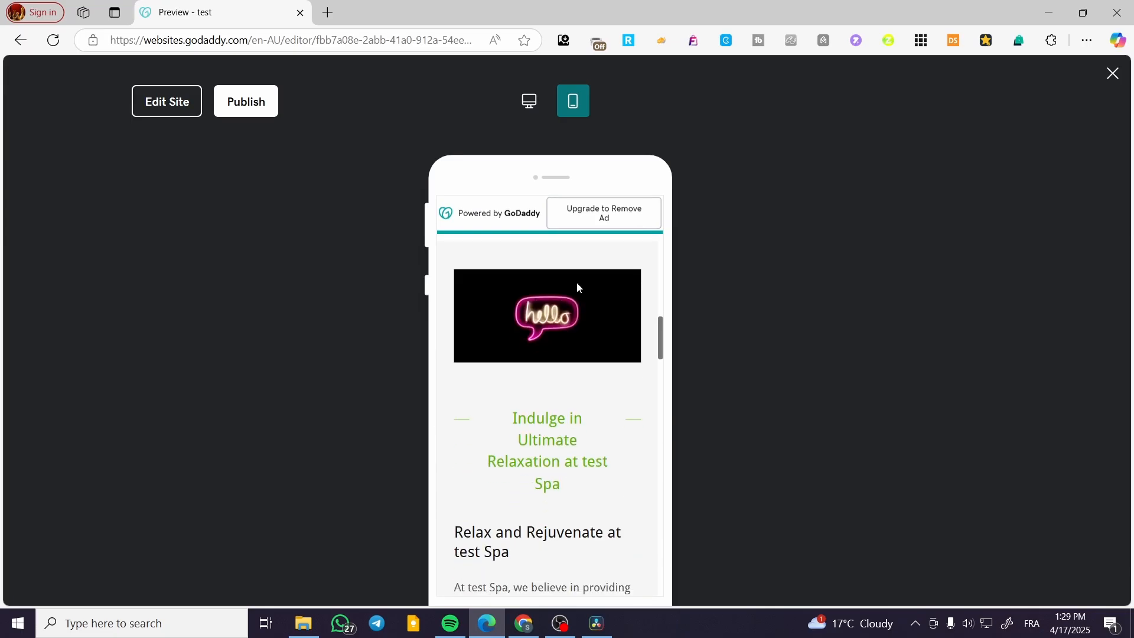
scroll(578, 288, "down", 3)
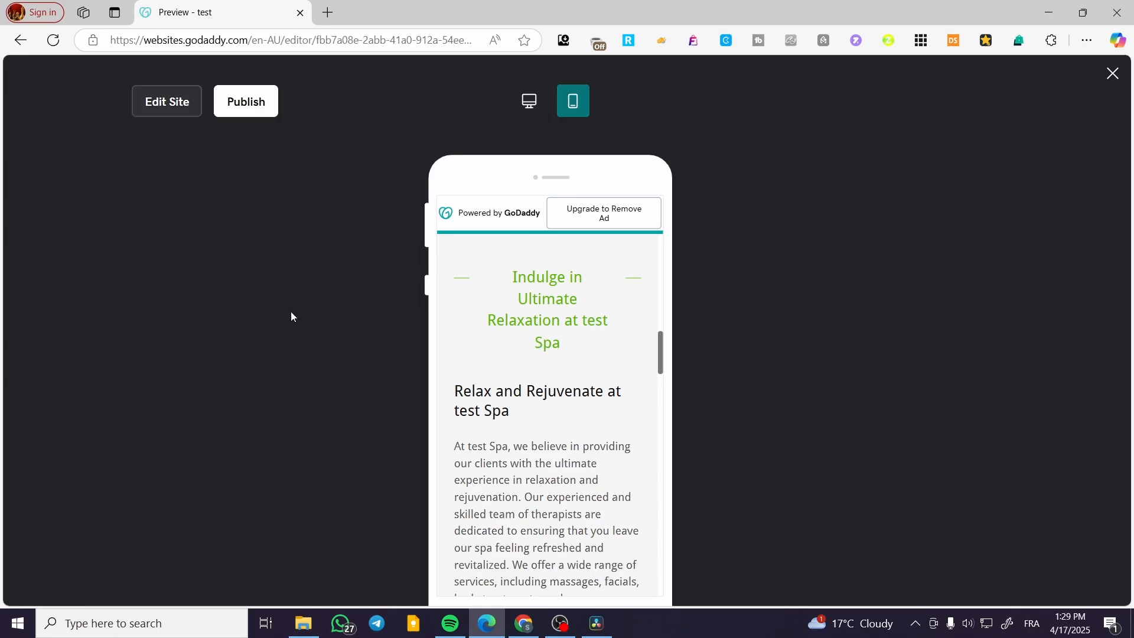
Step: Return to editing and shorten the green section title to "Ultimate Relaxation at Spa" by removing "Indulge in" and "test"
left_click(177, 106)
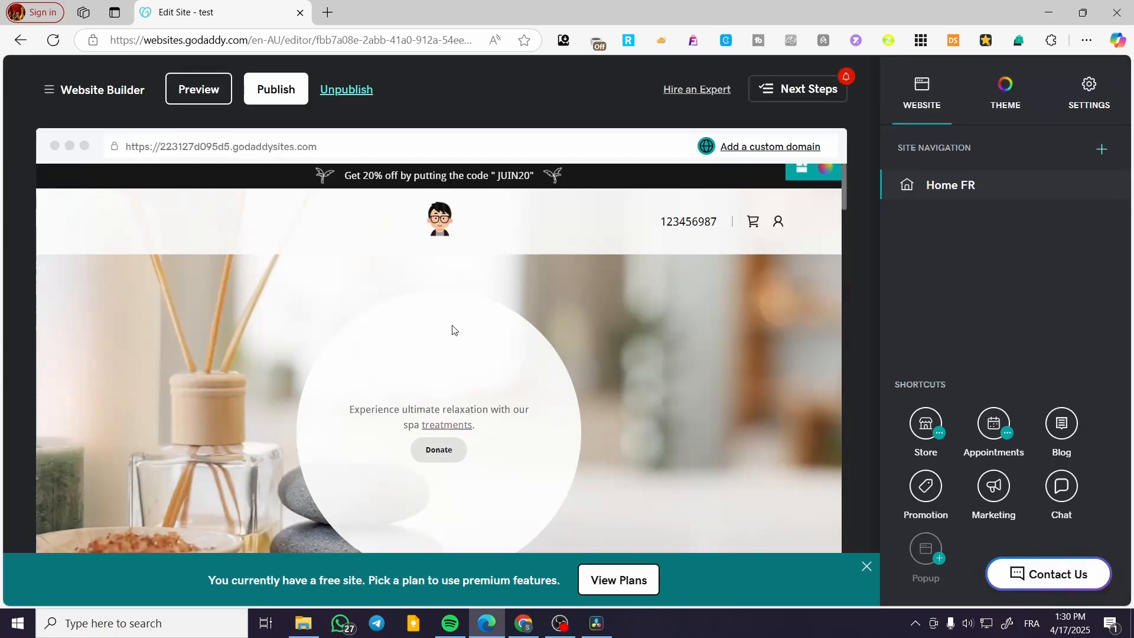
scroll(533, 399, "down", 10)
scroll(520, 388, "down", 12)
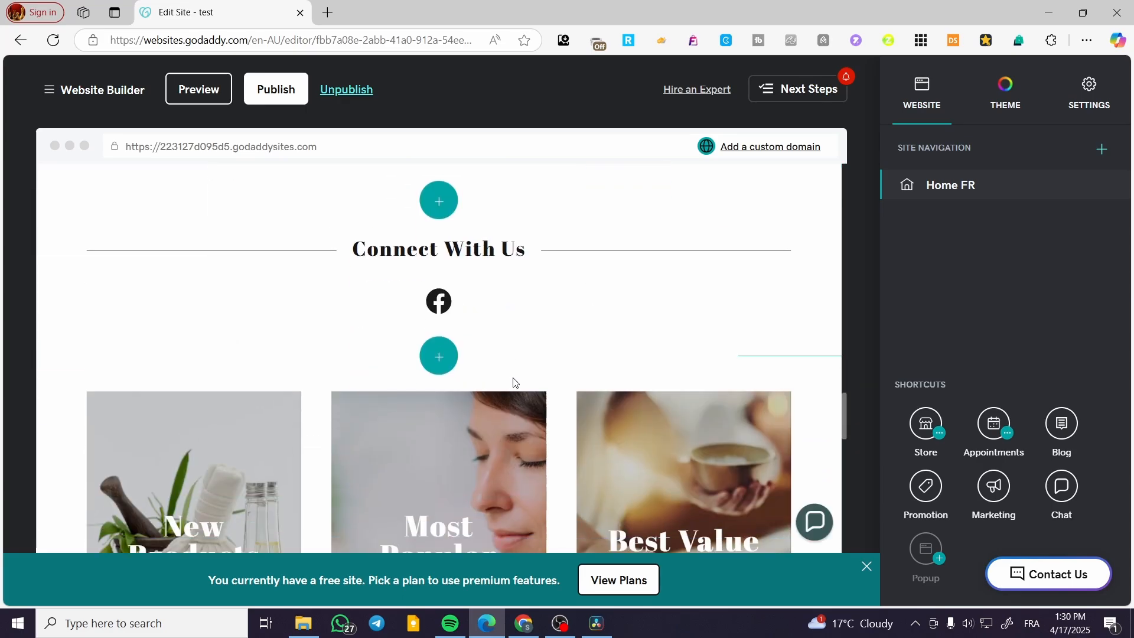
scroll(514, 382, "up", 5)
left_click(513, 300)
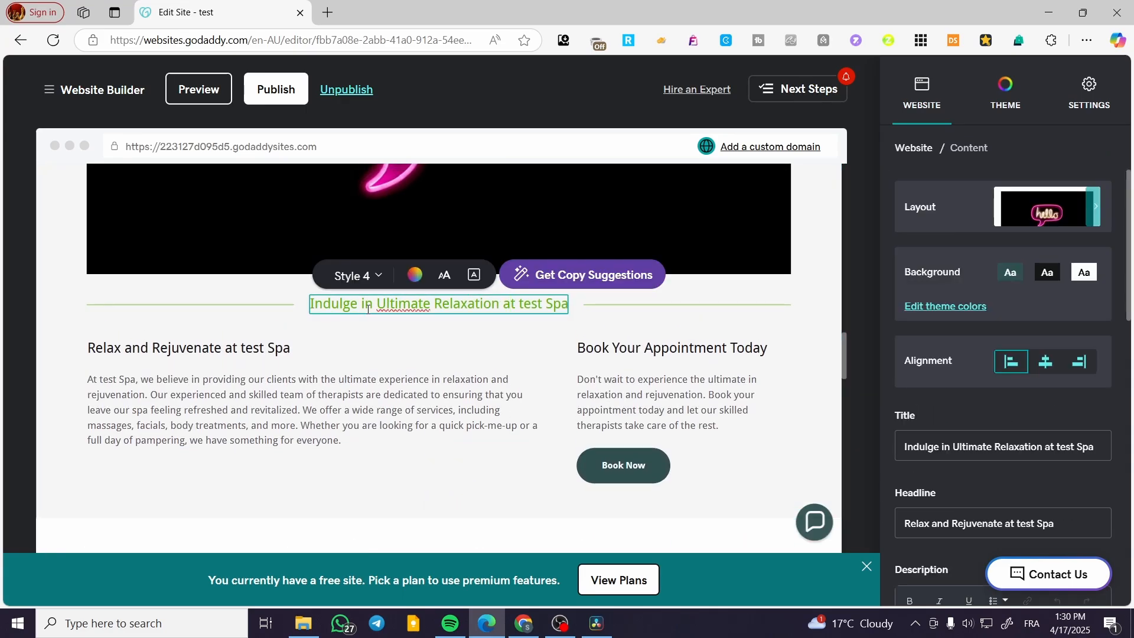
left_click_drag(372, 305, 298, 305)
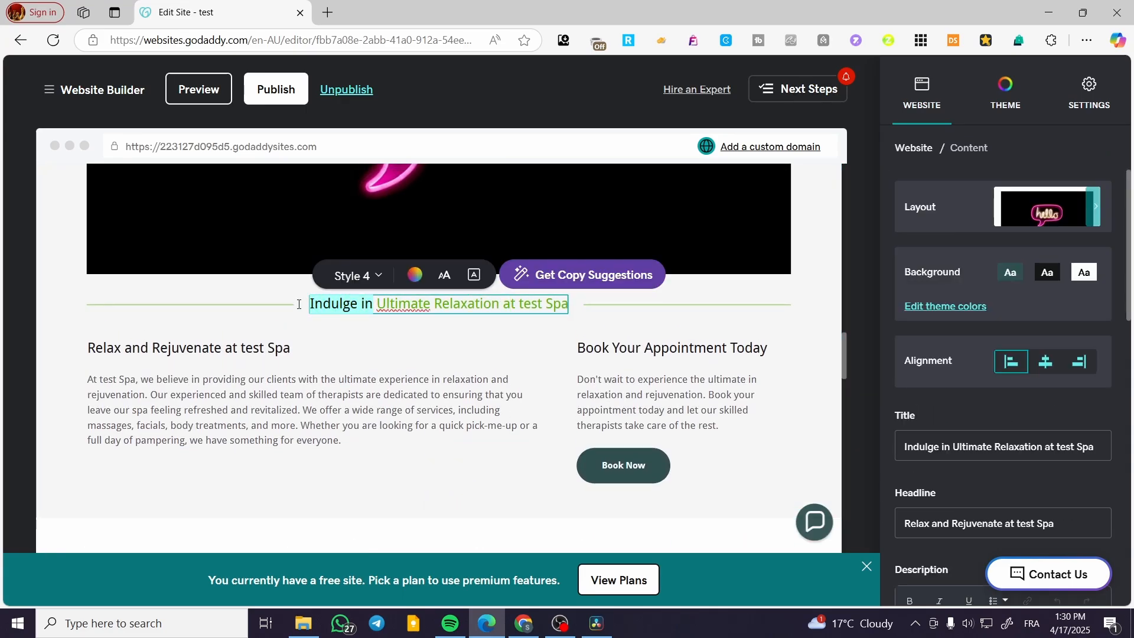
key("BackSpace")
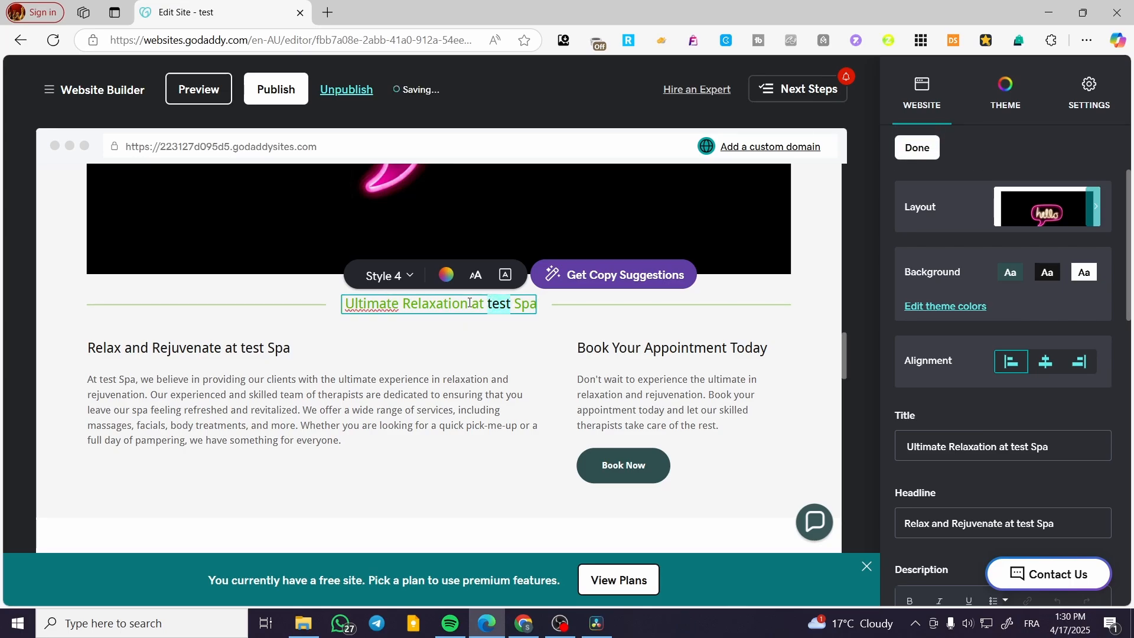
key("BackSpace")
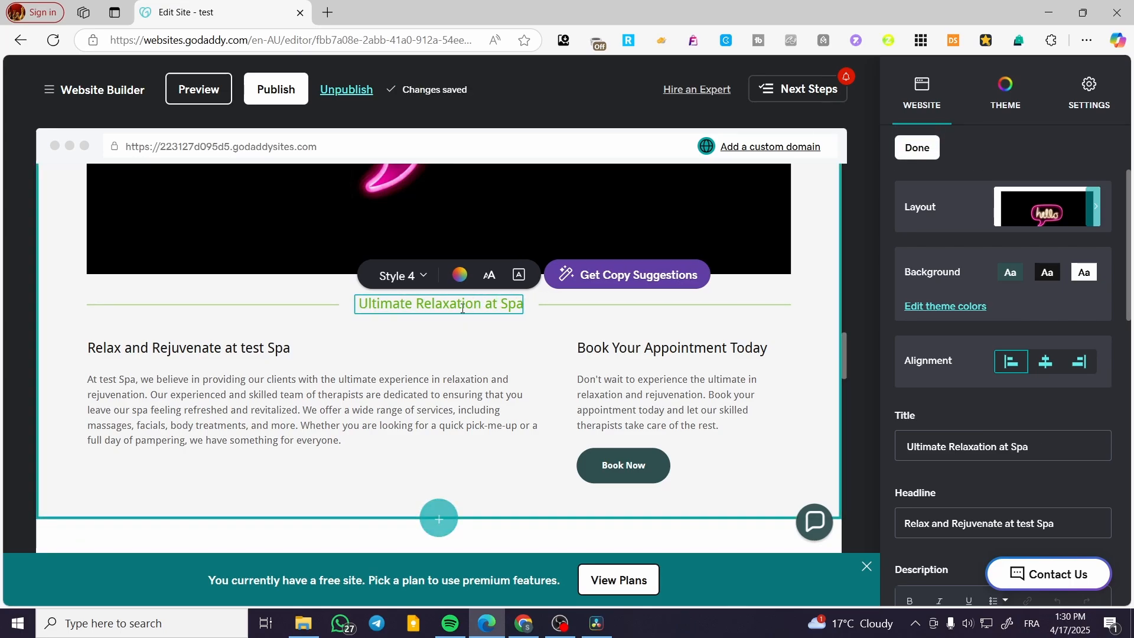
Step: Preview the site in the mobile layout and examine the shortened title and the sections down to "Connect With Us"
left_click(198, 90)
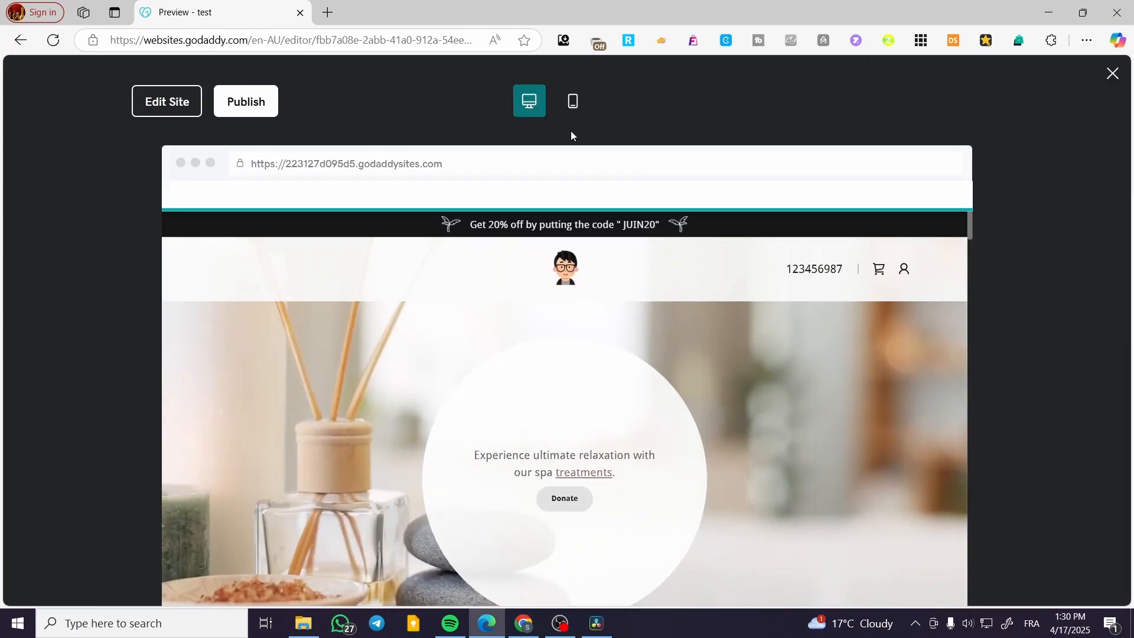
left_click(576, 102)
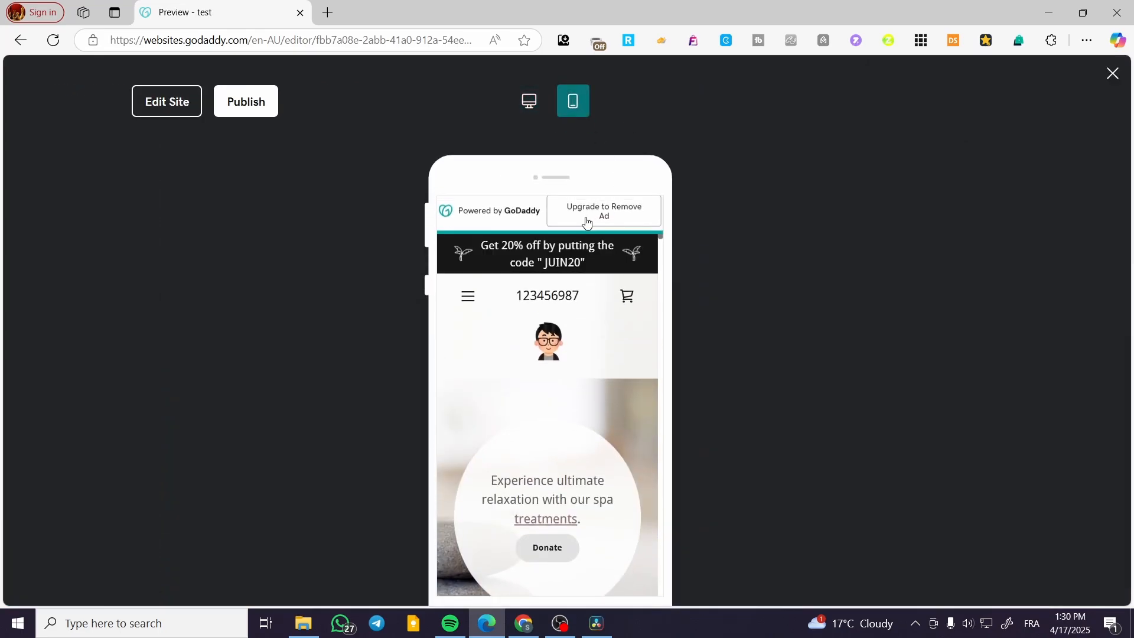
scroll(575, 248, "down", 10)
scroll(575, 247, "down", 6)
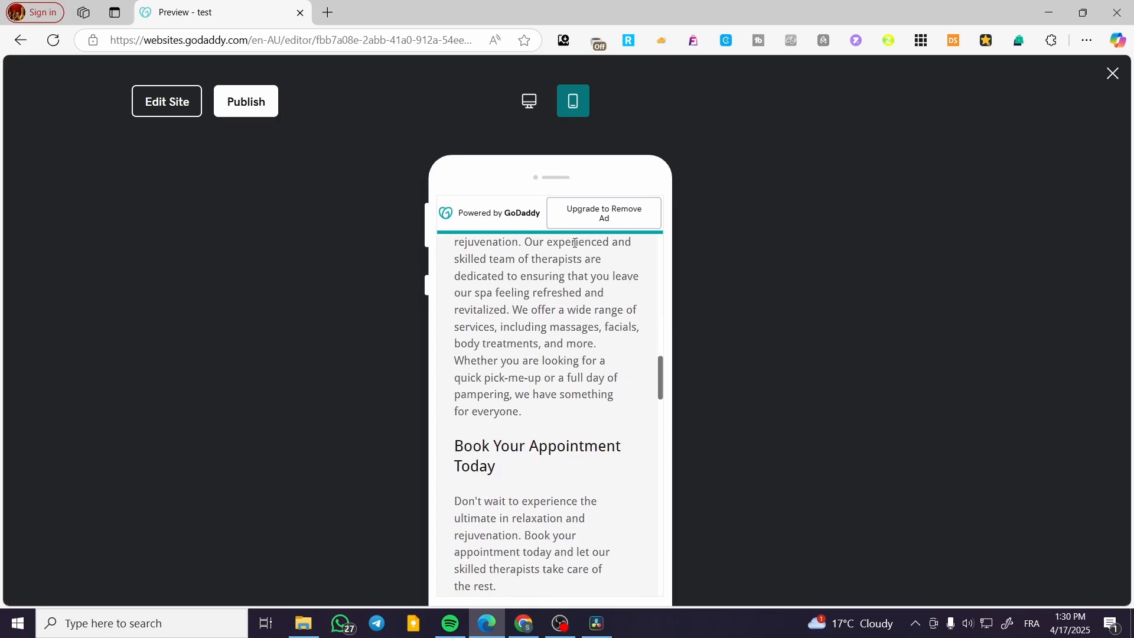
scroll(570, 255, "up", 3)
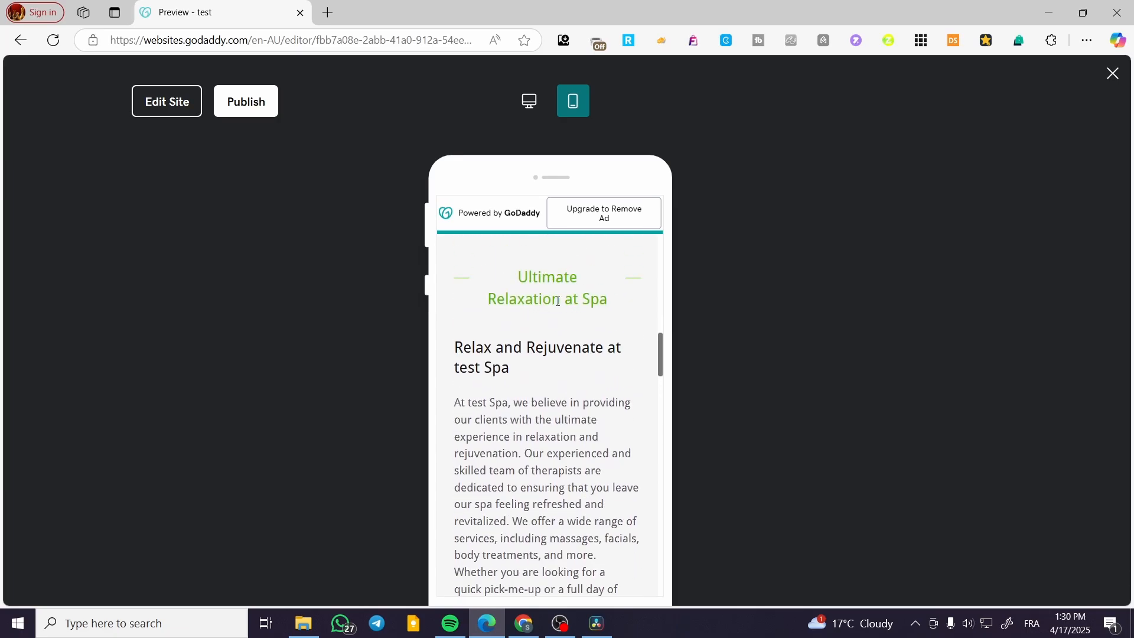
scroll(501, 290, "down", 8)
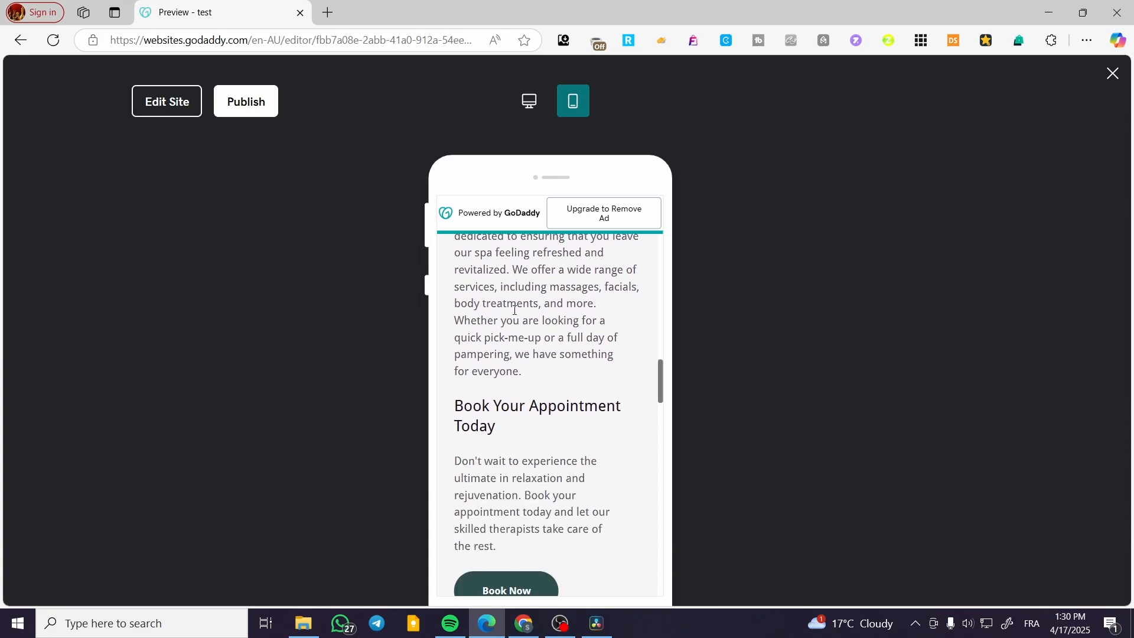
scroll(558, 390, "up", 4)
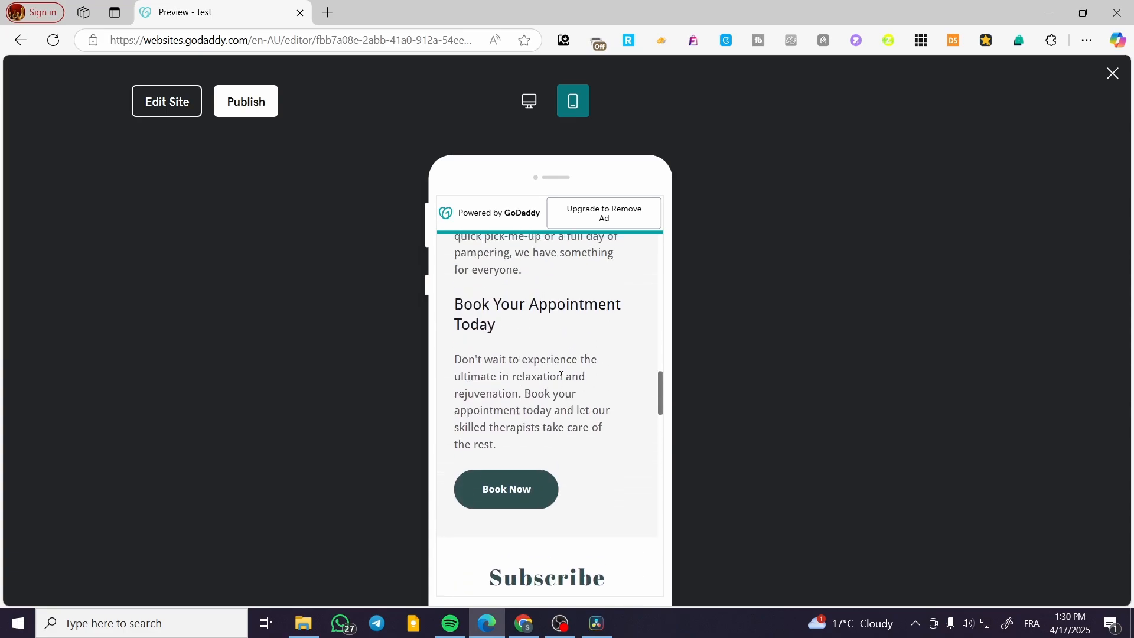
scroll(527, 378, "down", 5)
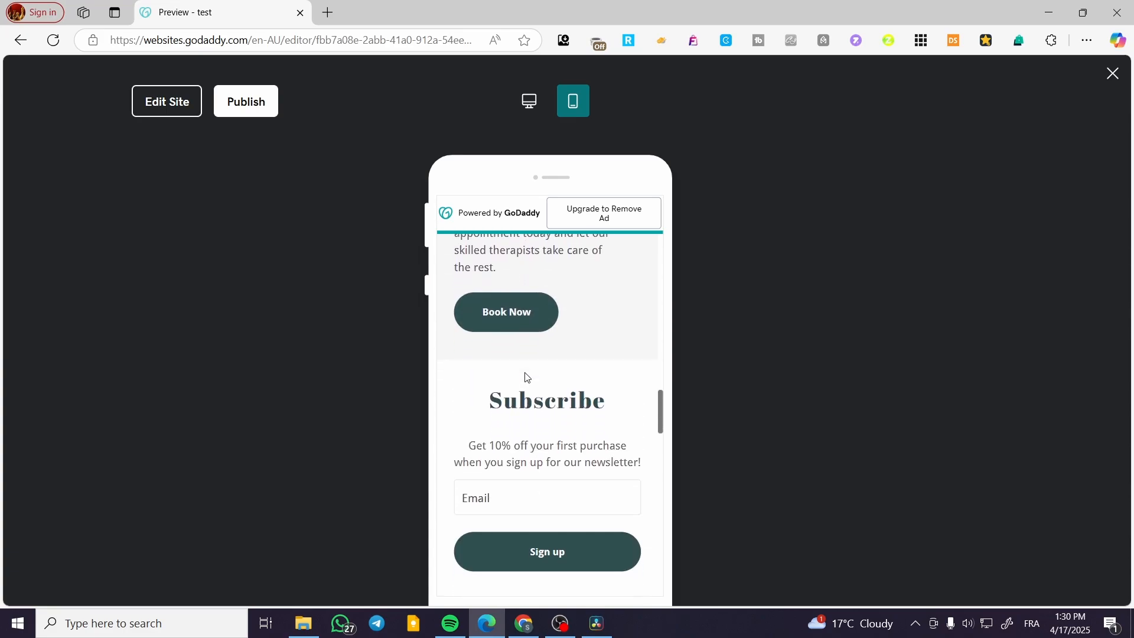
scroll(597, 480, "down", 3)
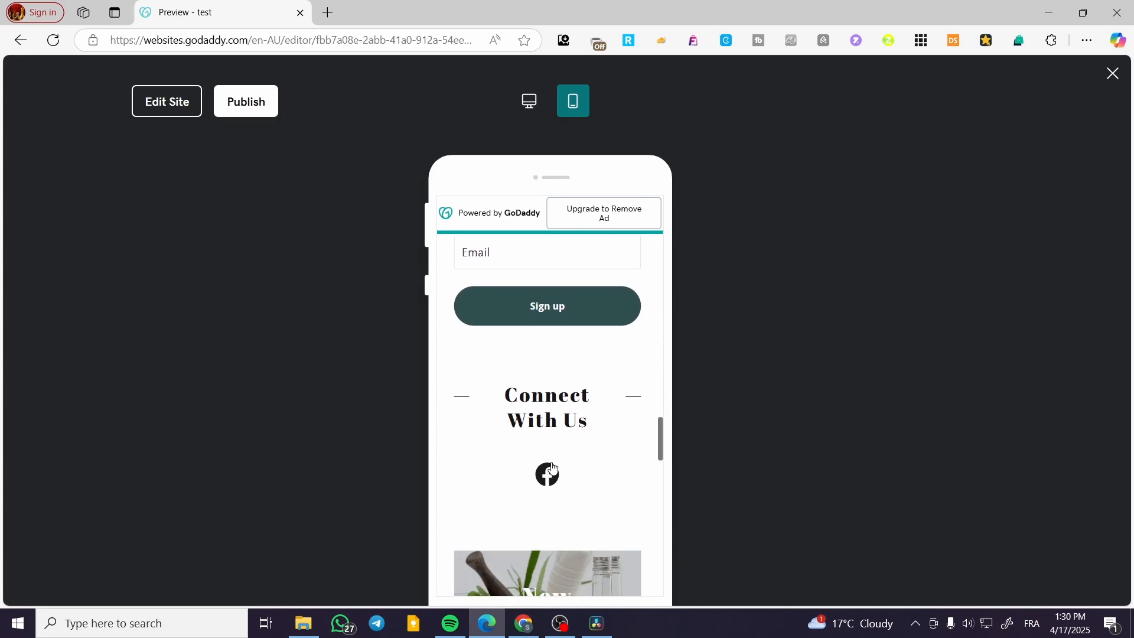
Step: Switch the preview to the desktop layout and review the My Blog, quote and aligned-text sections
left_click(530, 101)
scroll(584, 273, "down", 5)
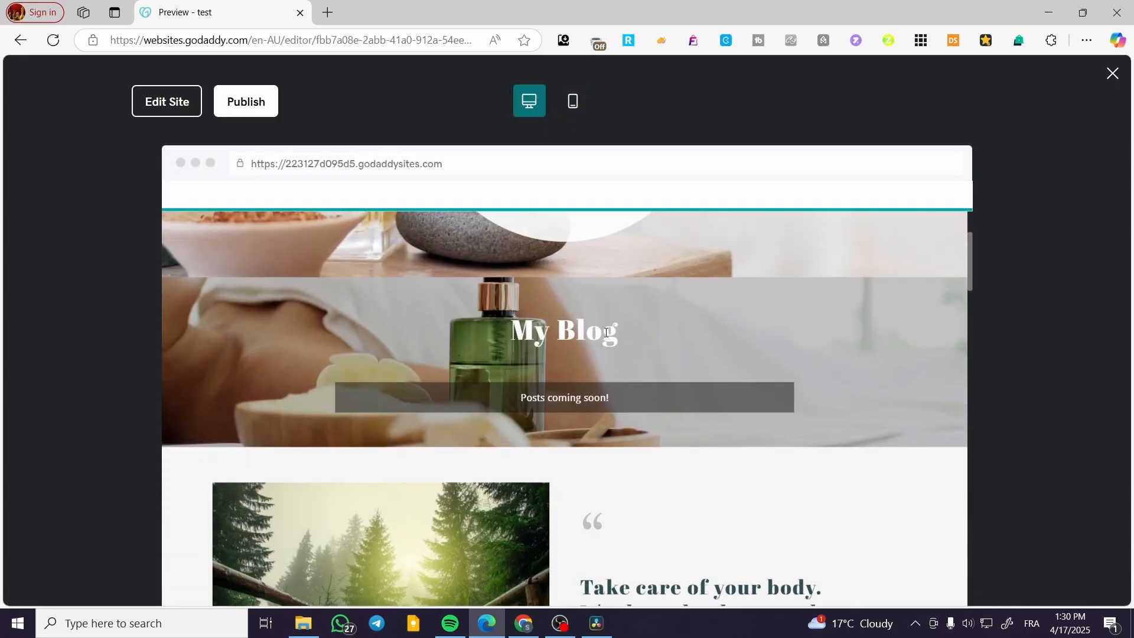
scroll(592, 339, "up", 4)
scroll(614, 372, "down", 3)
scroll(614, 372, "down", 5)
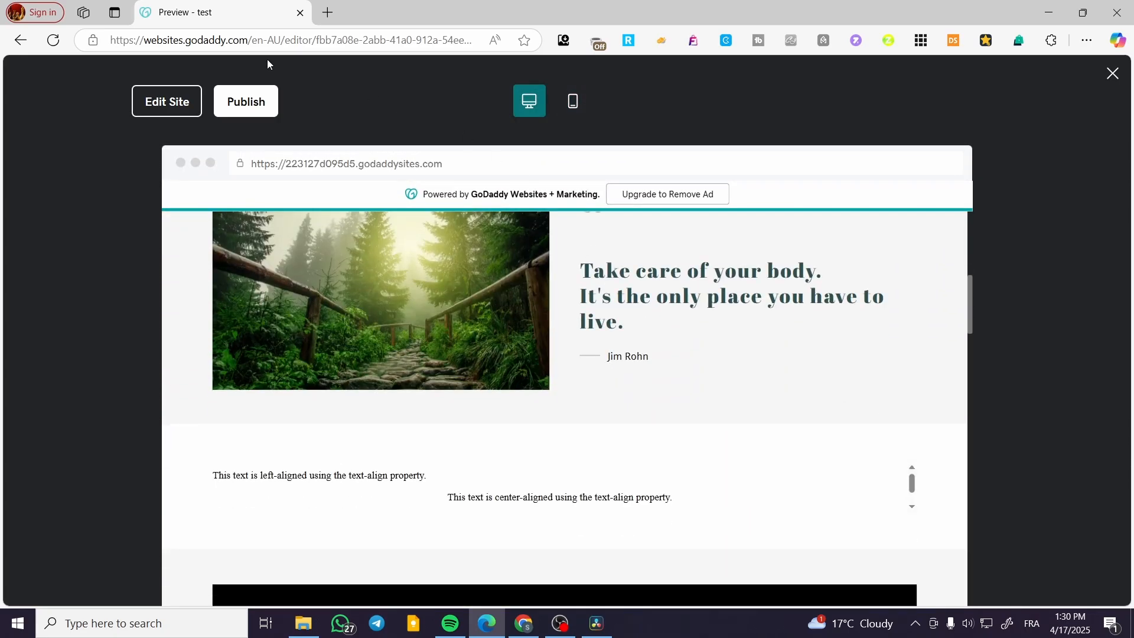
Step: Go back to the site editor and look through the home page down to the Subscribe section
scroll(614, 272, "down", 9)
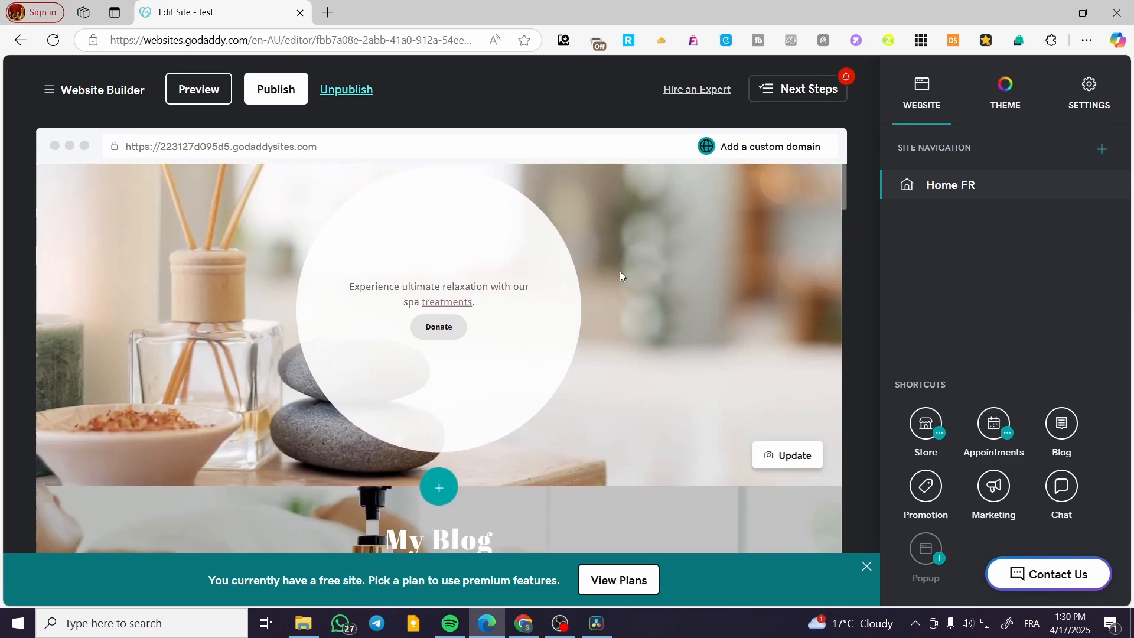
scroll(638, 280, "down", 8)
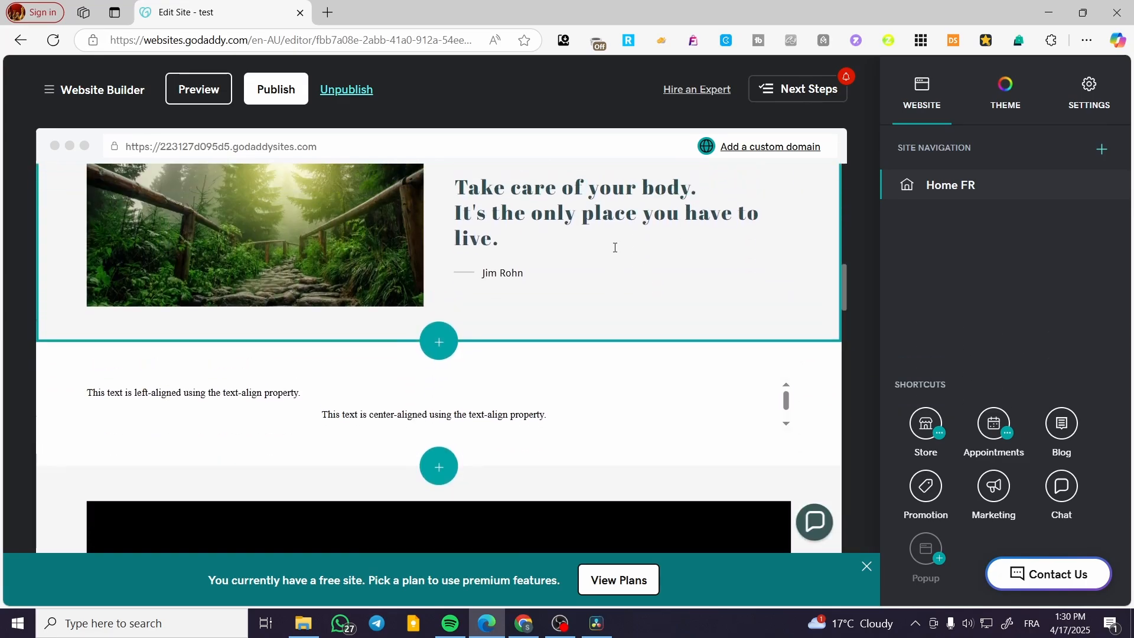
scroll(566, 335, "down", 5)
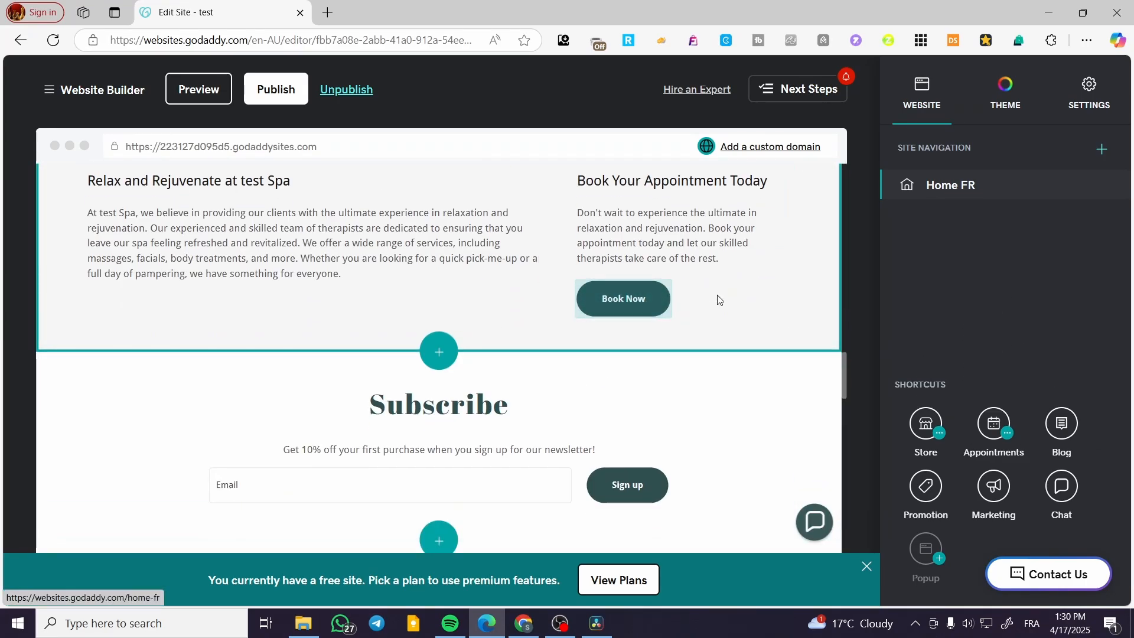
Step: Centre-align the "Ultimate Relaxation at Spa" content section, including its text columns and the Book Now button
left_click(665, 302)
left_click(666, 302)
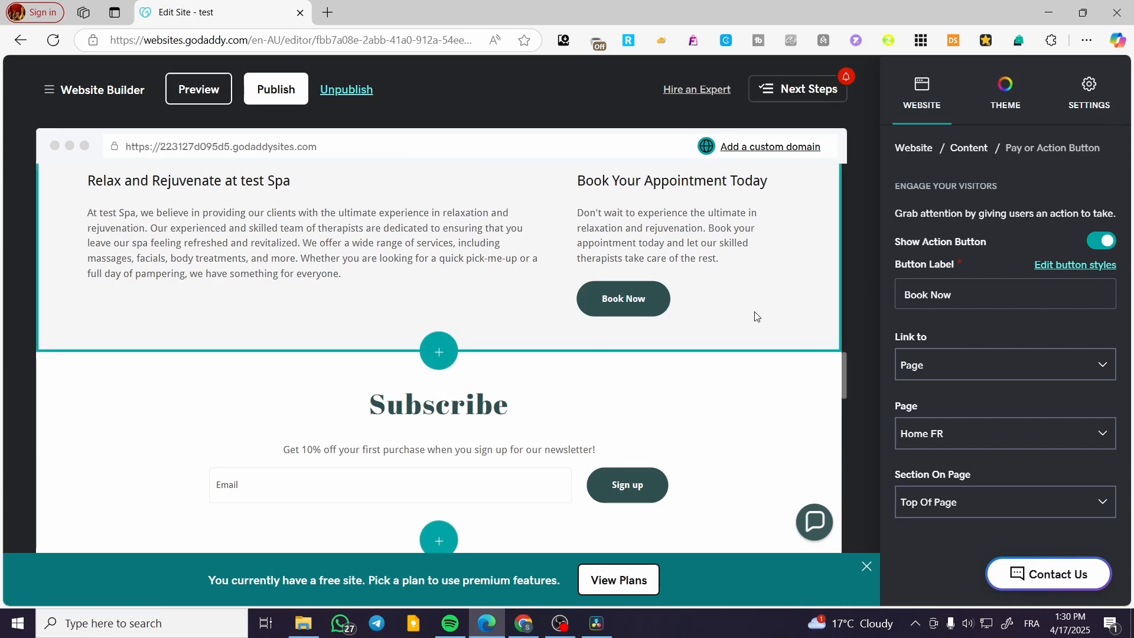
left_click(591, 237)
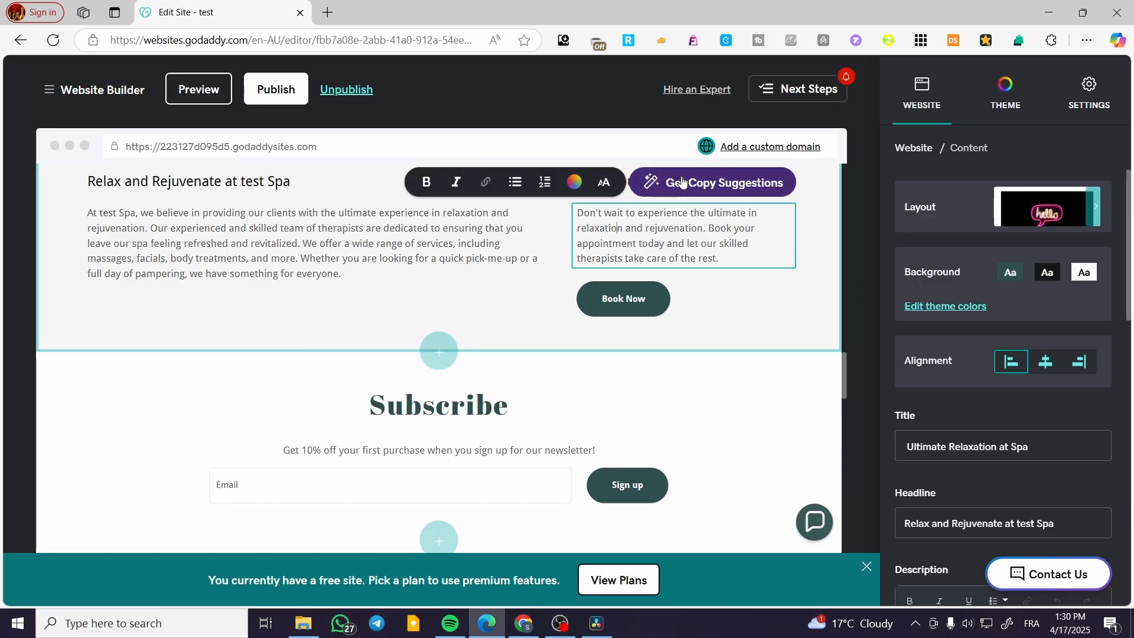
left_click(1046, 363)
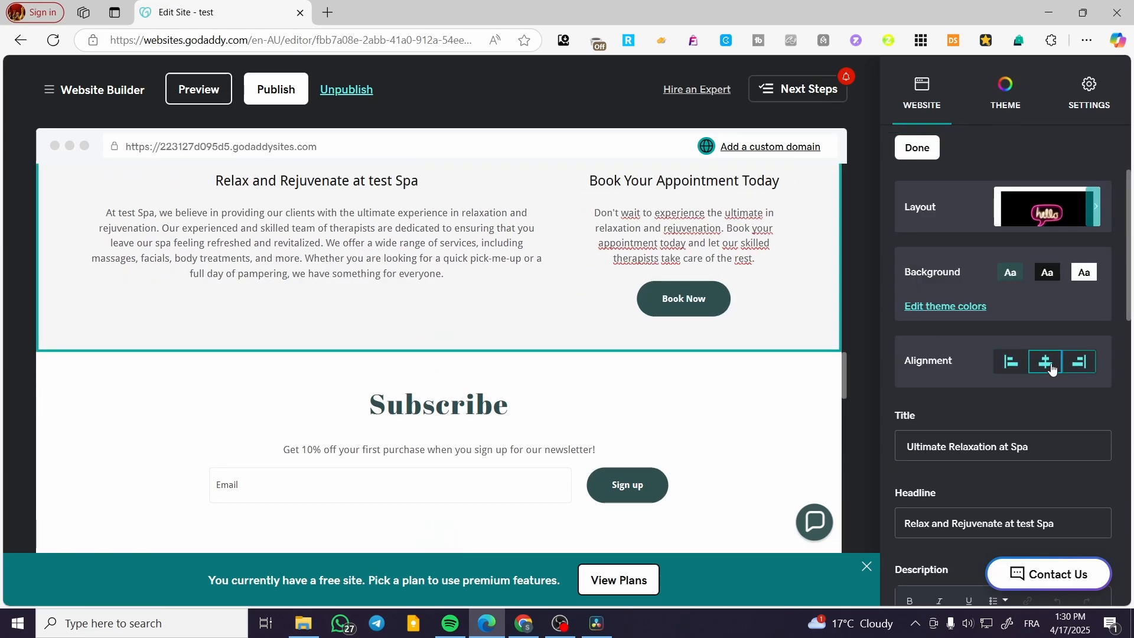
left_click(1011, 362)
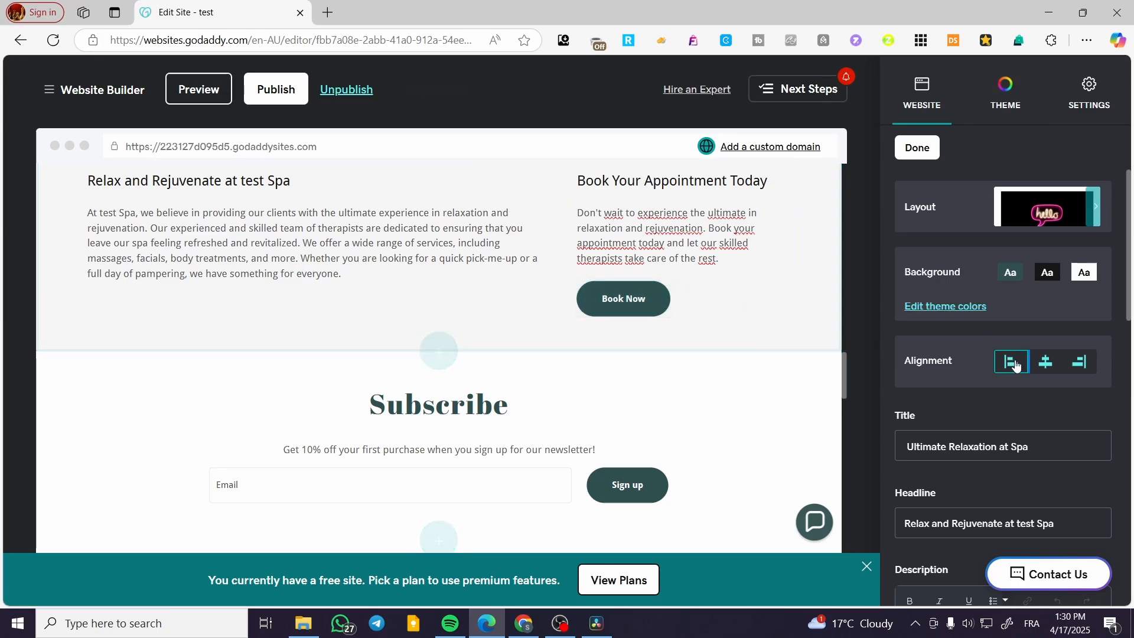
left_click(1046, 362)
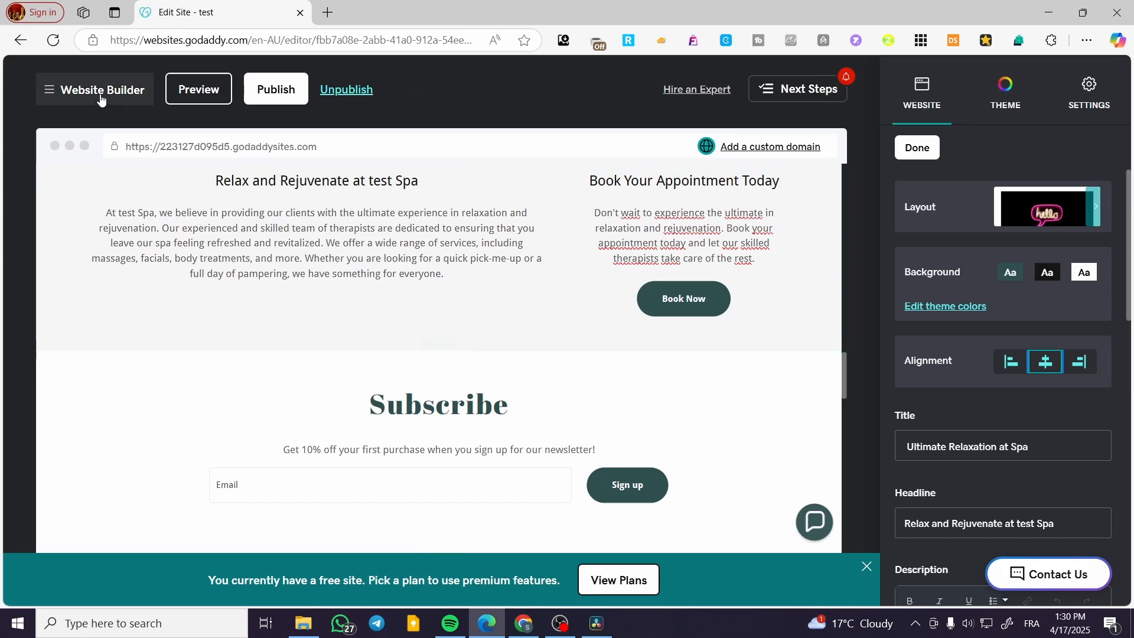
Step: Preview the site in the mobile layout and examine the centred text and Book Now button above the Subscribe section
left_click(197, 90)
scroll(529, 256, "down", 4)
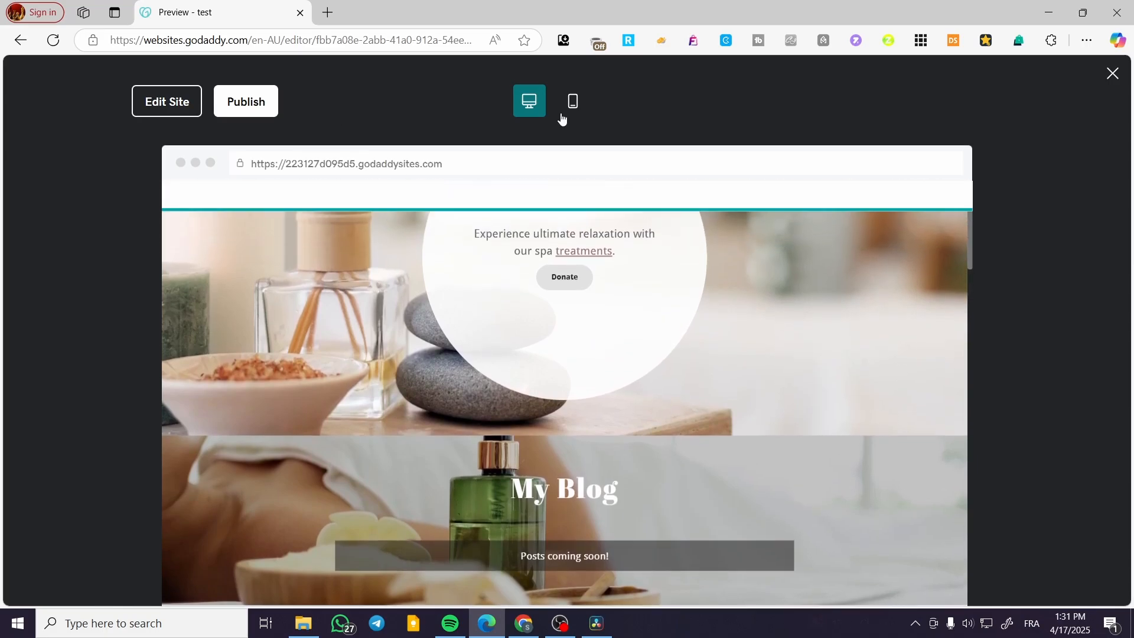
left_click(564, 112)
scroll(616, 266, "down", 5)
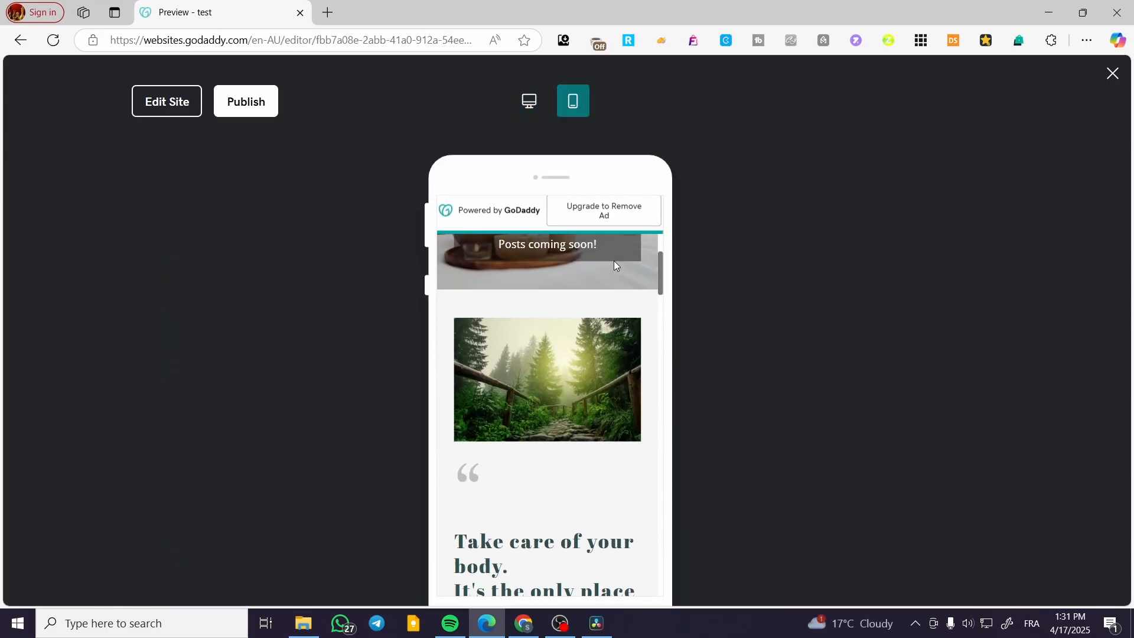
scroll(616, 266, "down", 15)
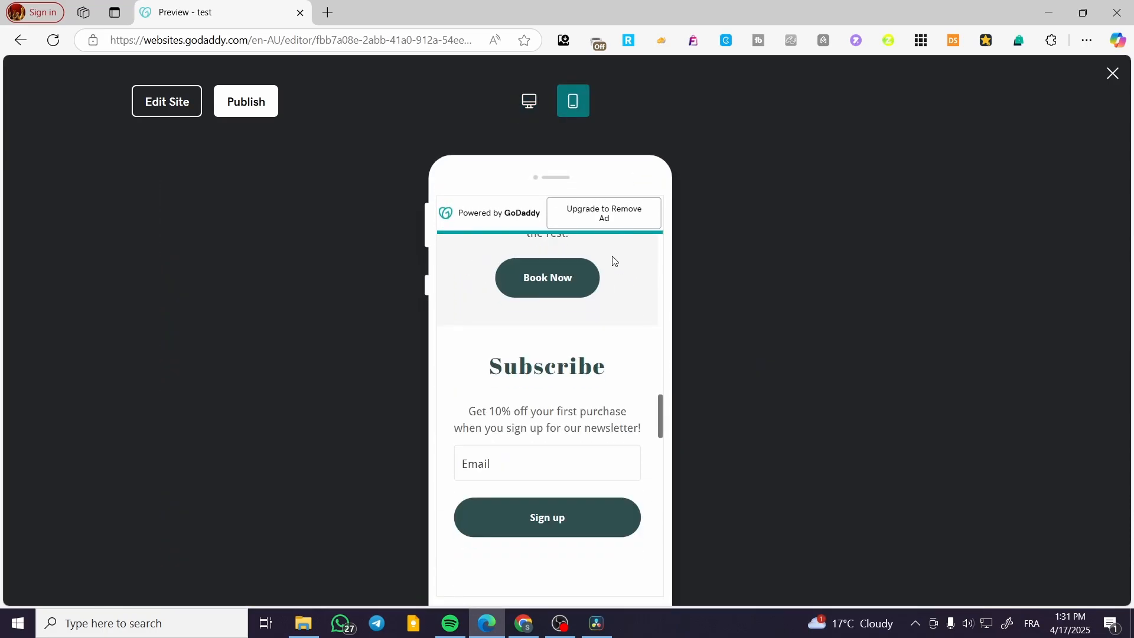
scroll(550, 400, "up", 4)
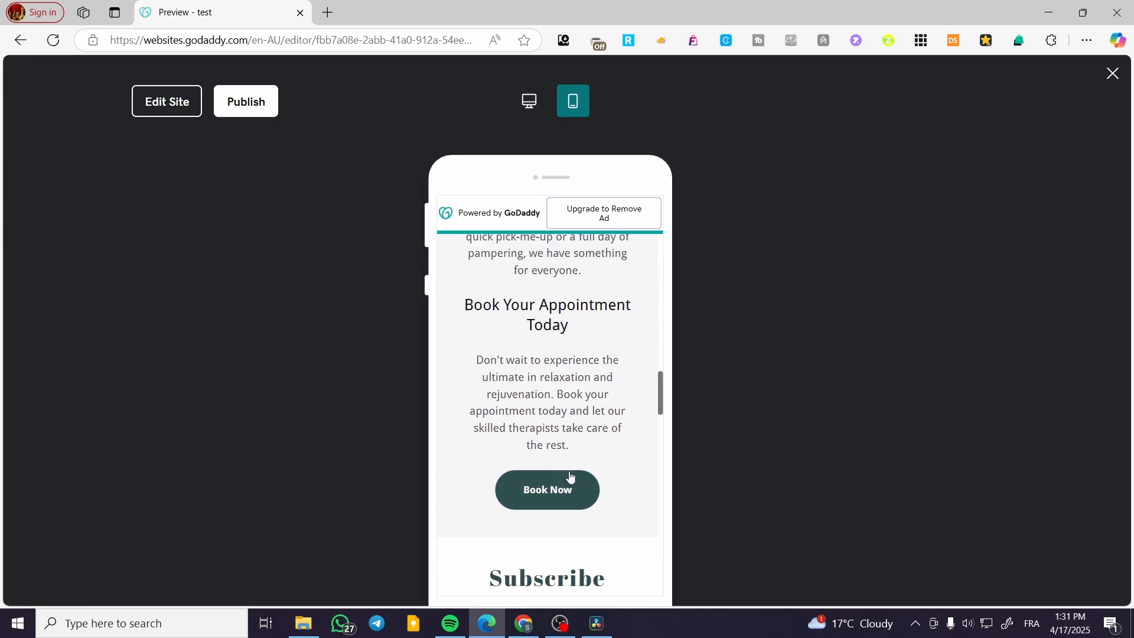
Step: Return to the site editor and open the My Blog section's settings
left_click(188, 108)
scroll(385, 233, "down", 8)
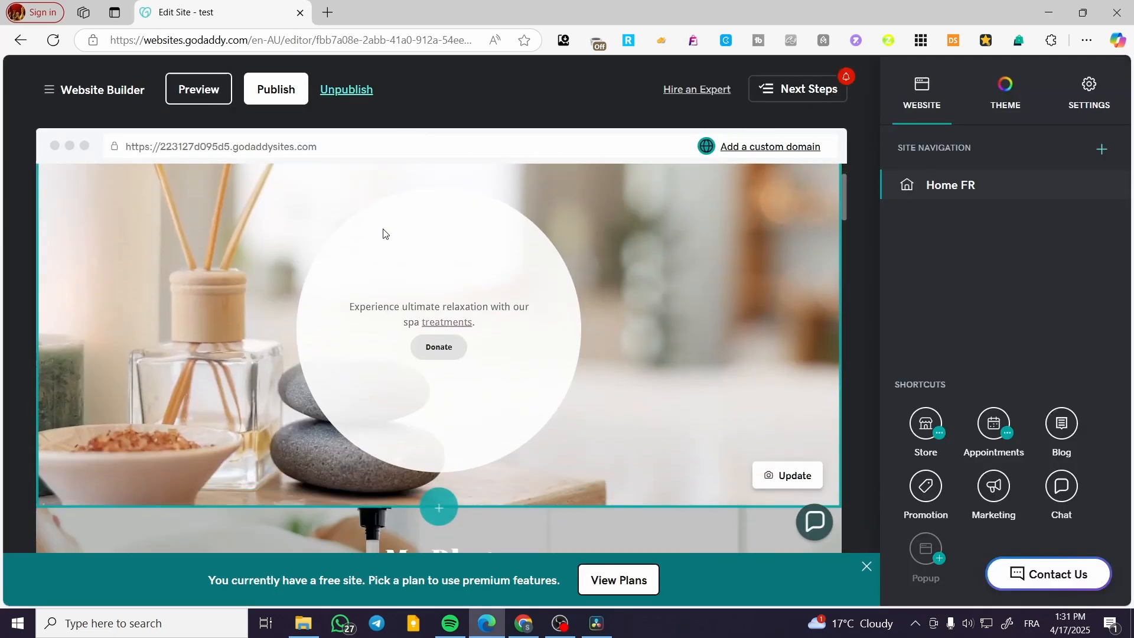
scroll(709, 319, "down", 1)
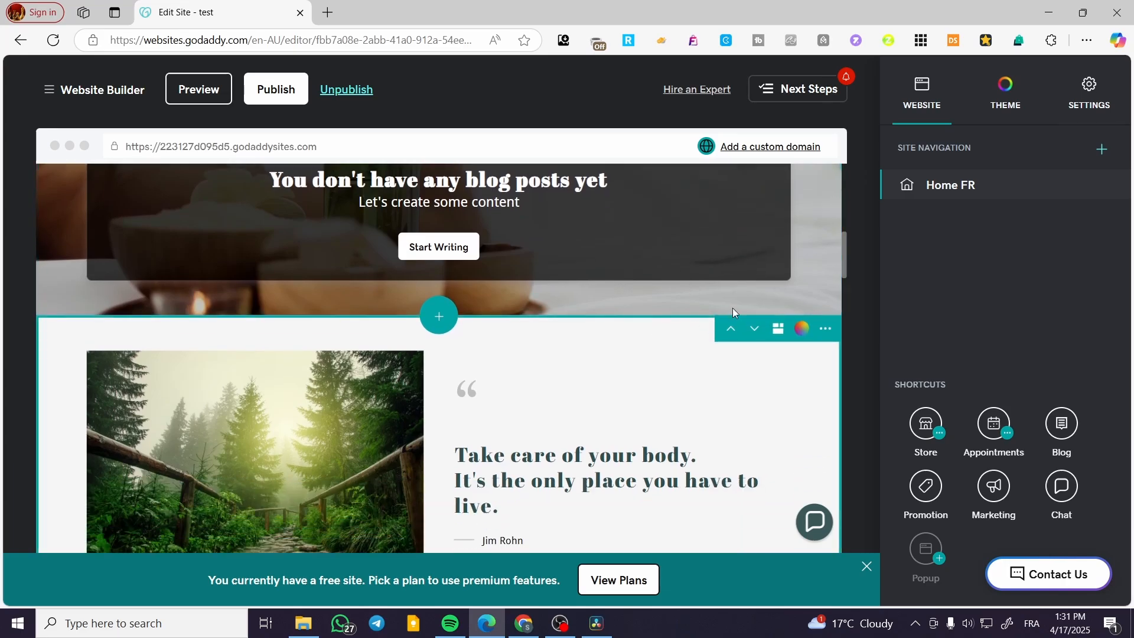
left_click(826, 246)
scroll(810, 343, "up", 5)
scroll(762, 366, "up", 2)
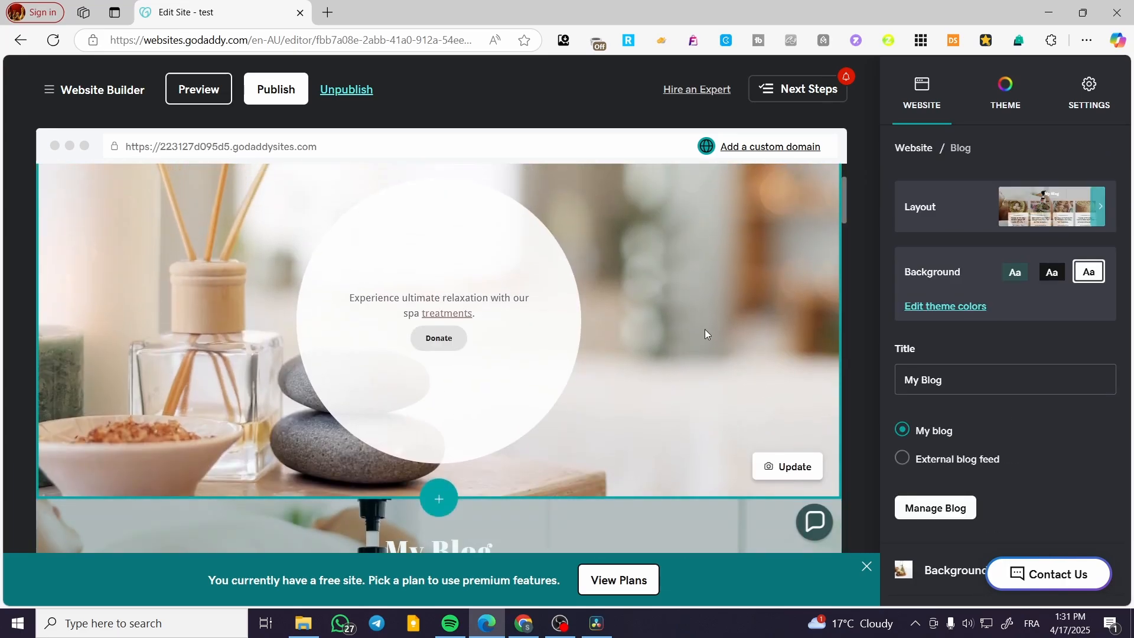
Step: Open the header section's cover media settings to view its image options
left_click(799, 324)
scroll(799, 323, "up", 2)
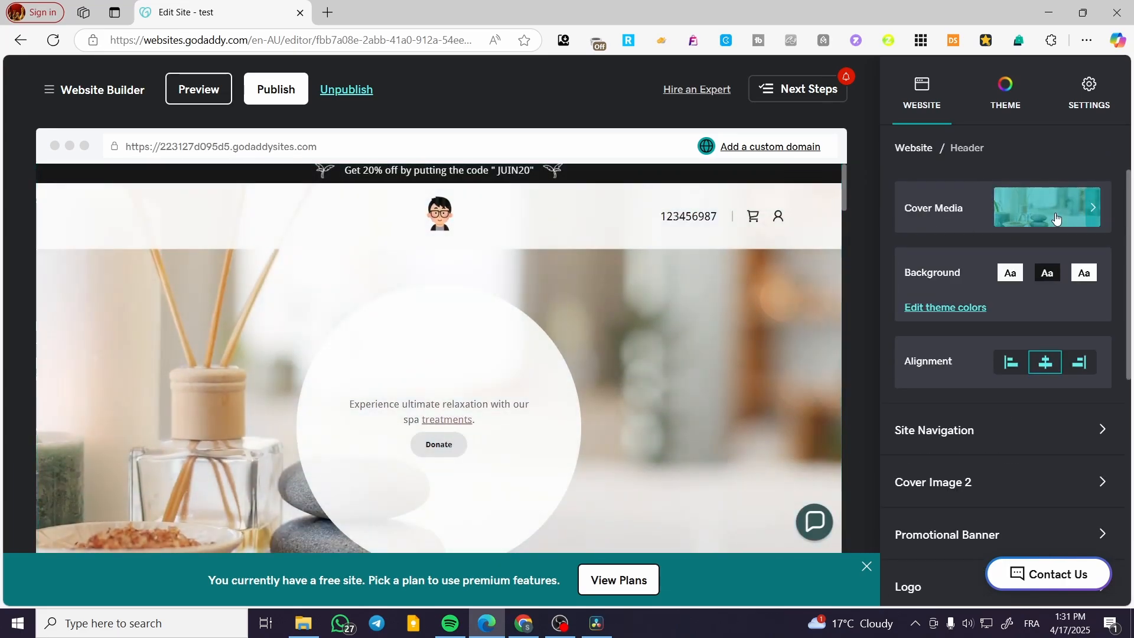
left_click(1055, 215)
Step: Open the quote section's forest image for editing and review its zoom, Black & White and description options
scroll(761, 437, "down", 5)
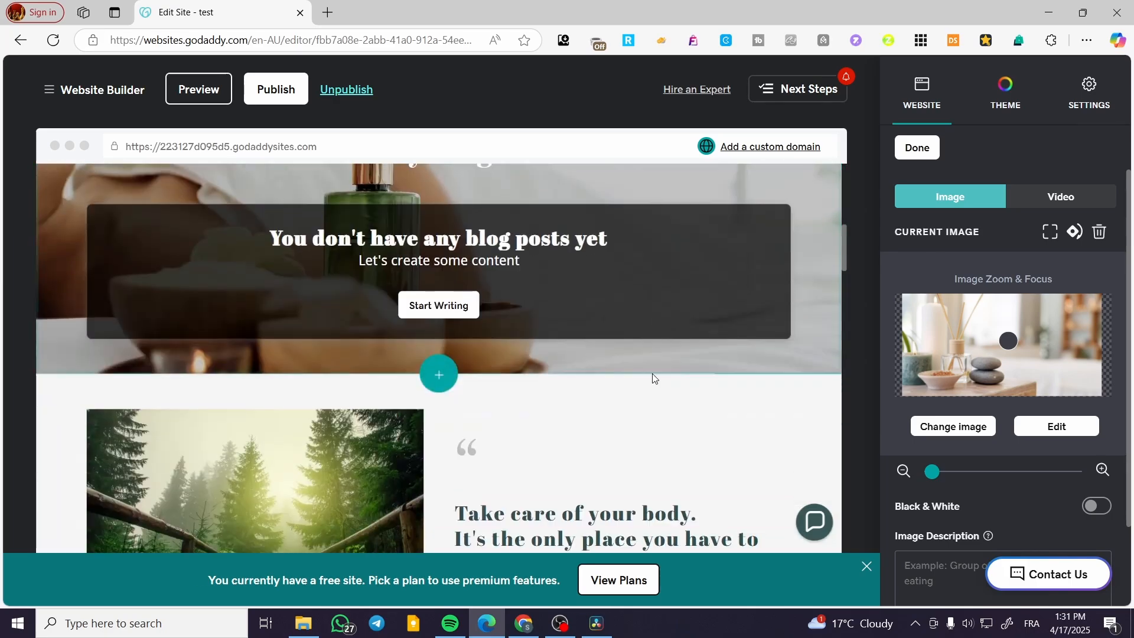
left_click(379, 471)
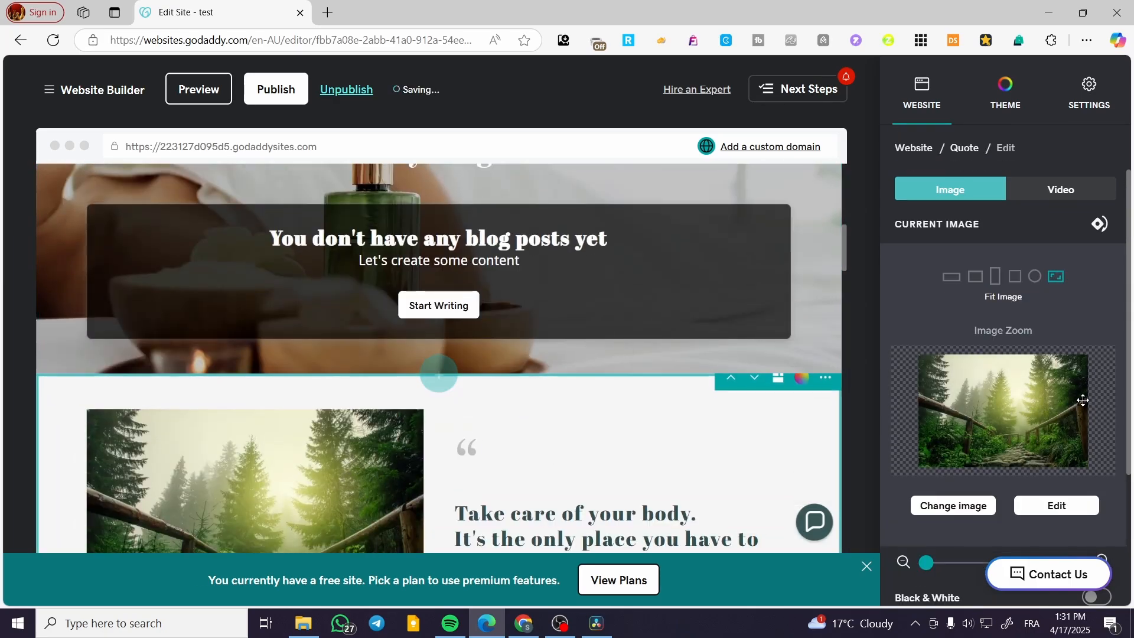
scroll(1014, 474, "down", 3)
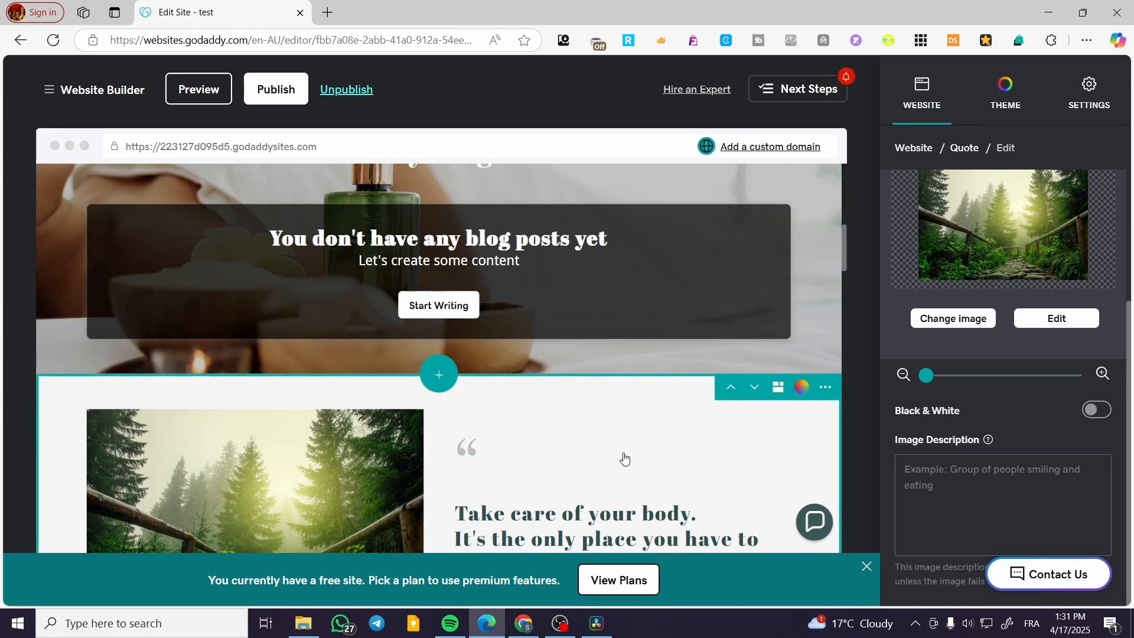
scroll(615, 437, "down", 10)
left_click_drag(841, 300, 867, 134)
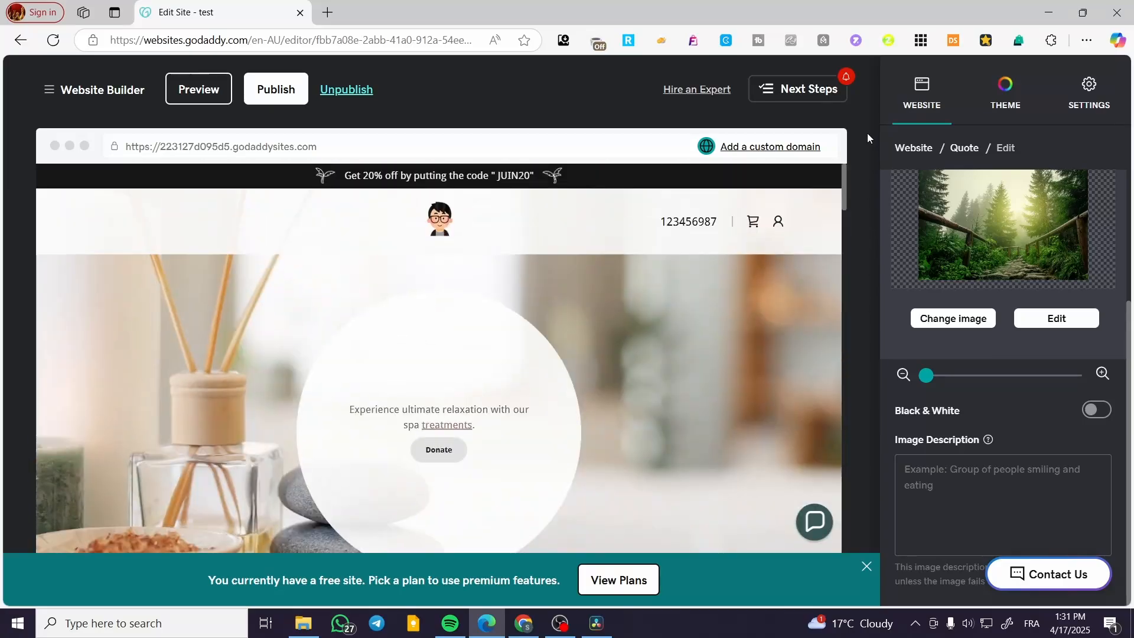